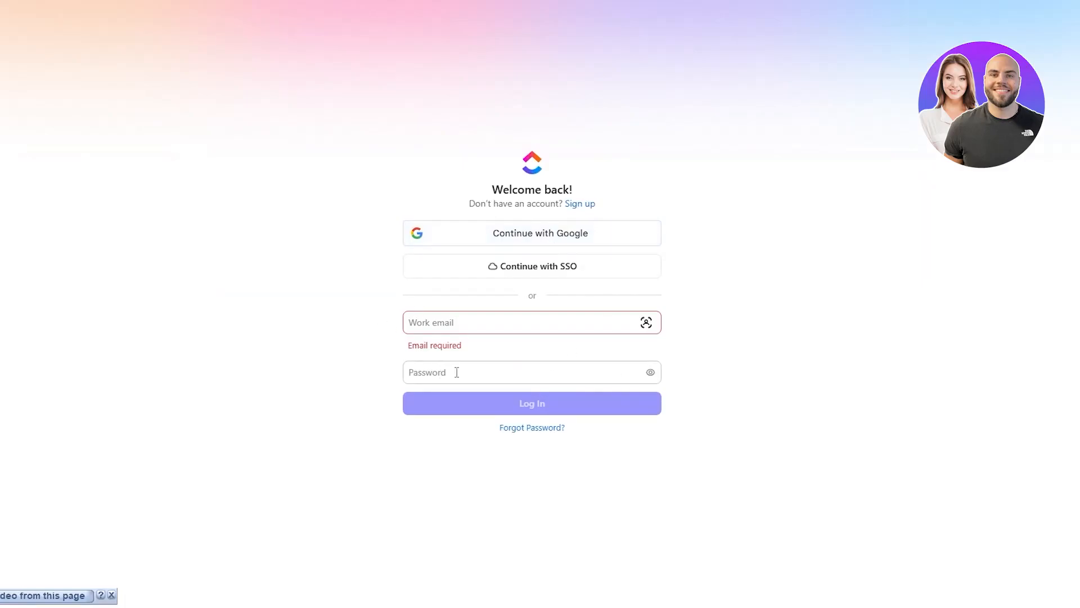
Step: Sign in with the Google account and dismiss the ClickUp 4.0 and Super Agents promotions
{"action": "left_click", "coordinate": [504, 236]}
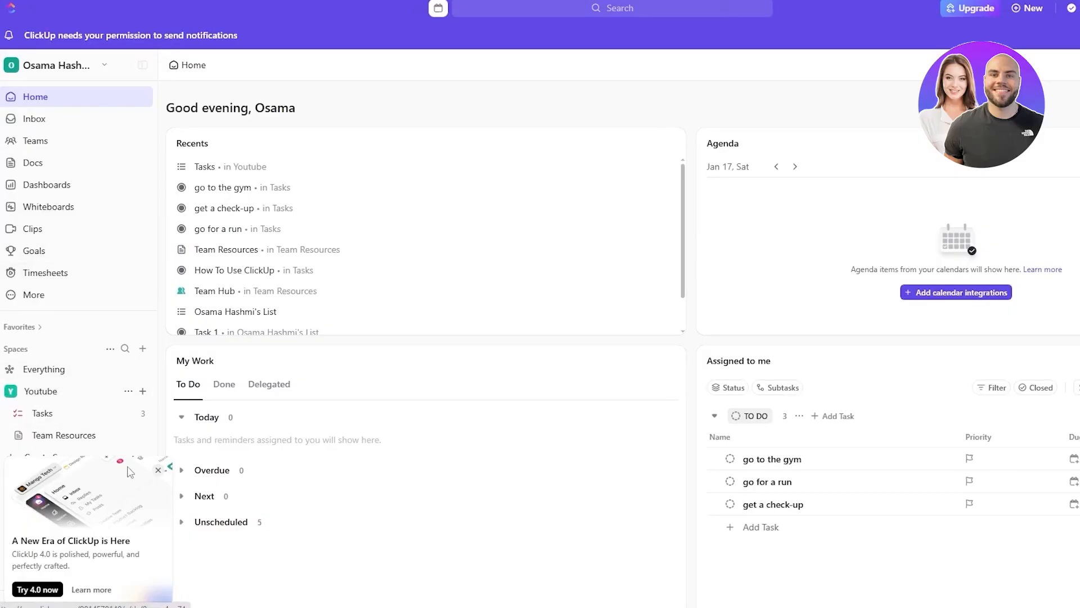
{"action": "left_click", "coordinate": [158, 470]}
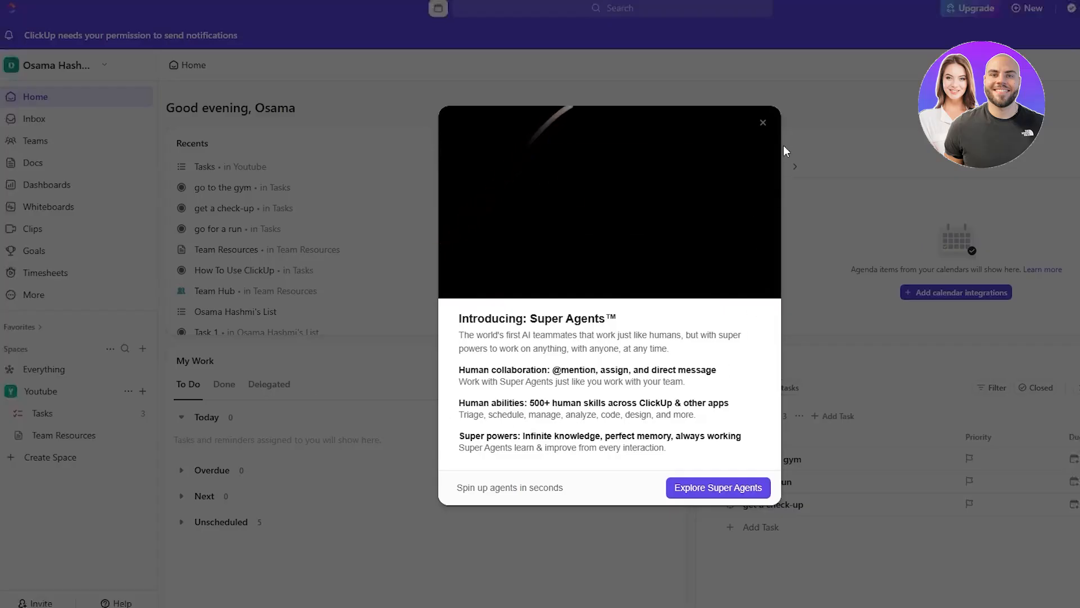
{"action": "left_click", "coordinate": [764, 124]}
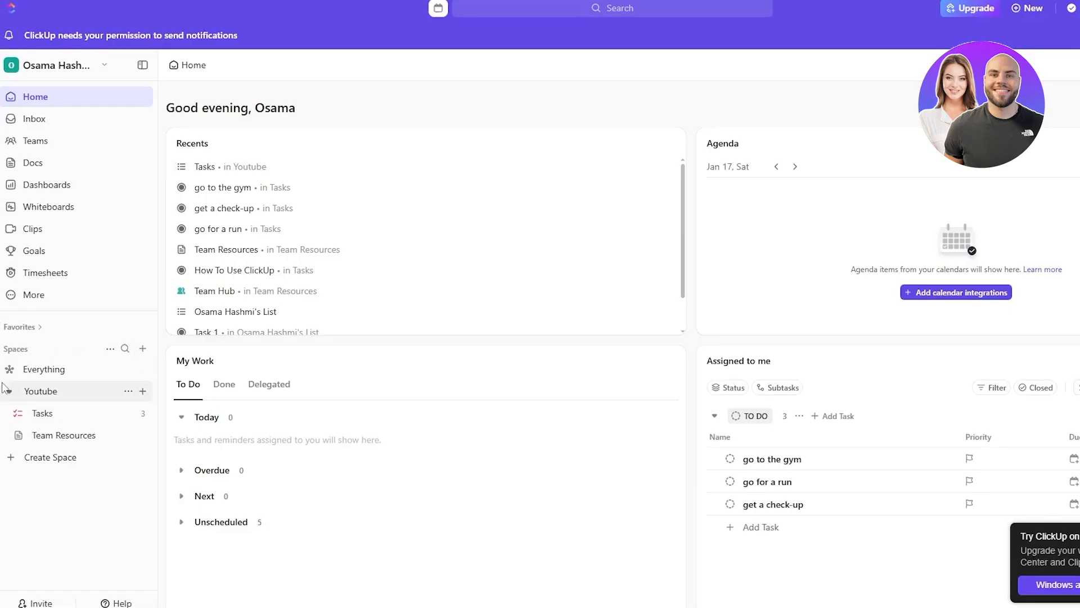
Step: Open the Youtube Space in List view to see its tasks
{"action": "left_click", "coordinate": [31, 394]}
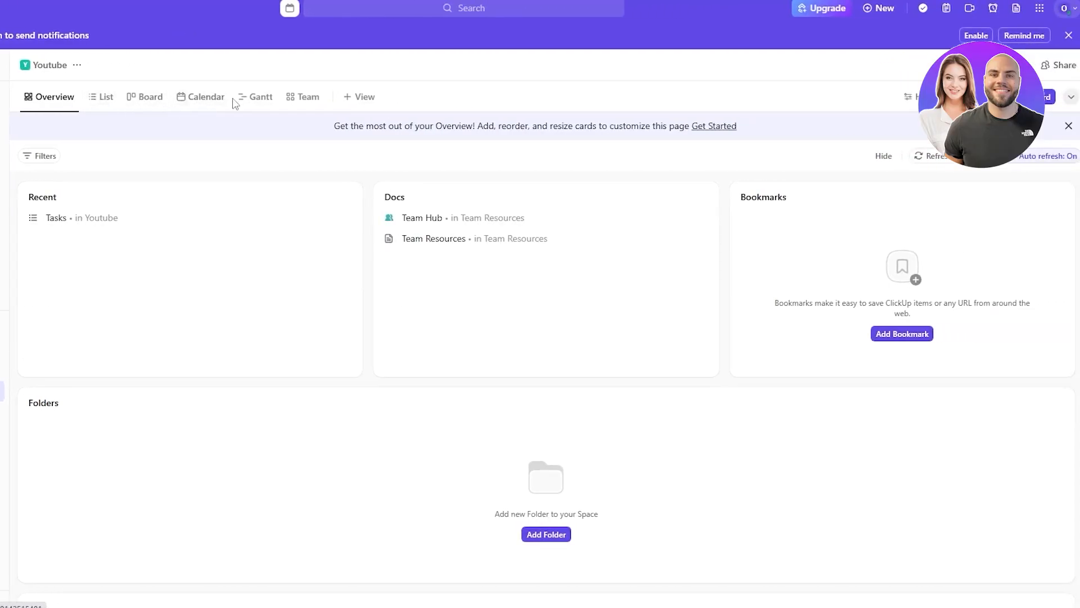
{"action": "left_click", "coordinate": [112, 103]}
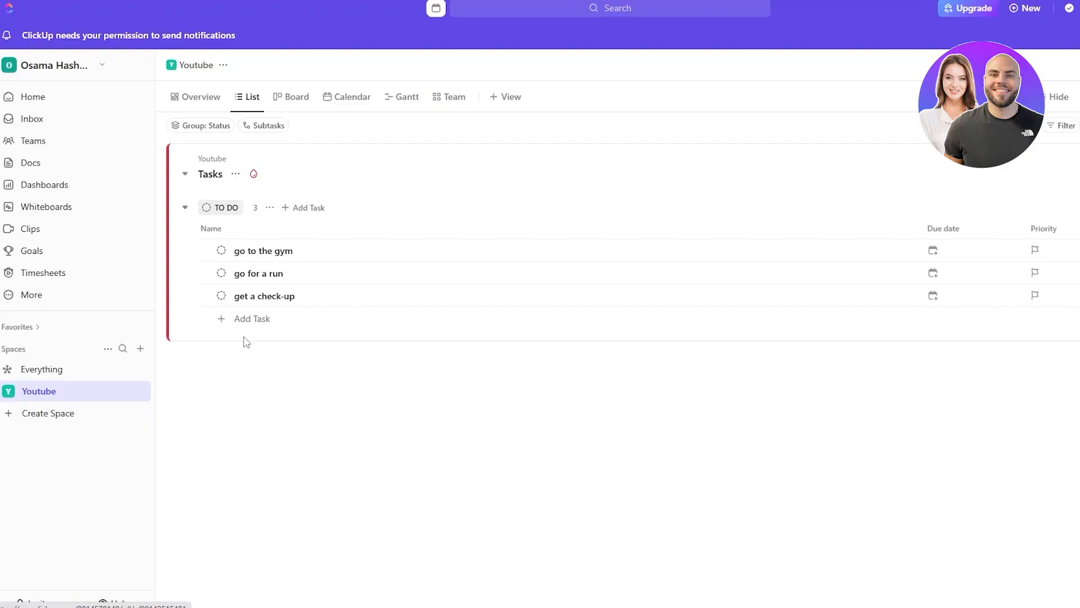
Step: Create a private Space named "my To Do List" using the Starter workflow
{"action": "left_click", "coordinate": [50, 414]}
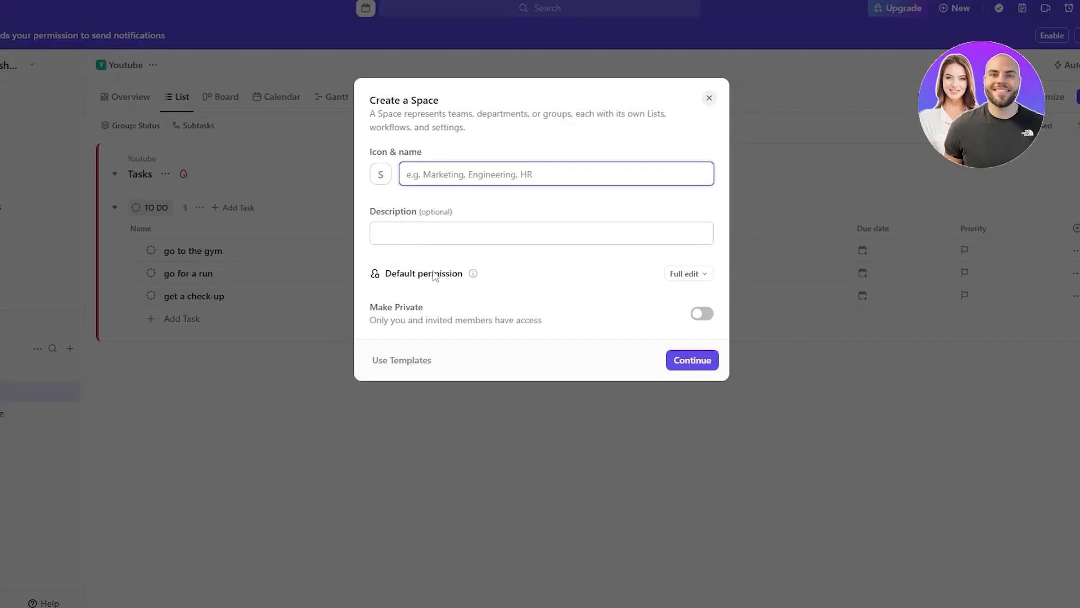
{"action": "left_click", "coordinate": [696, 274]}
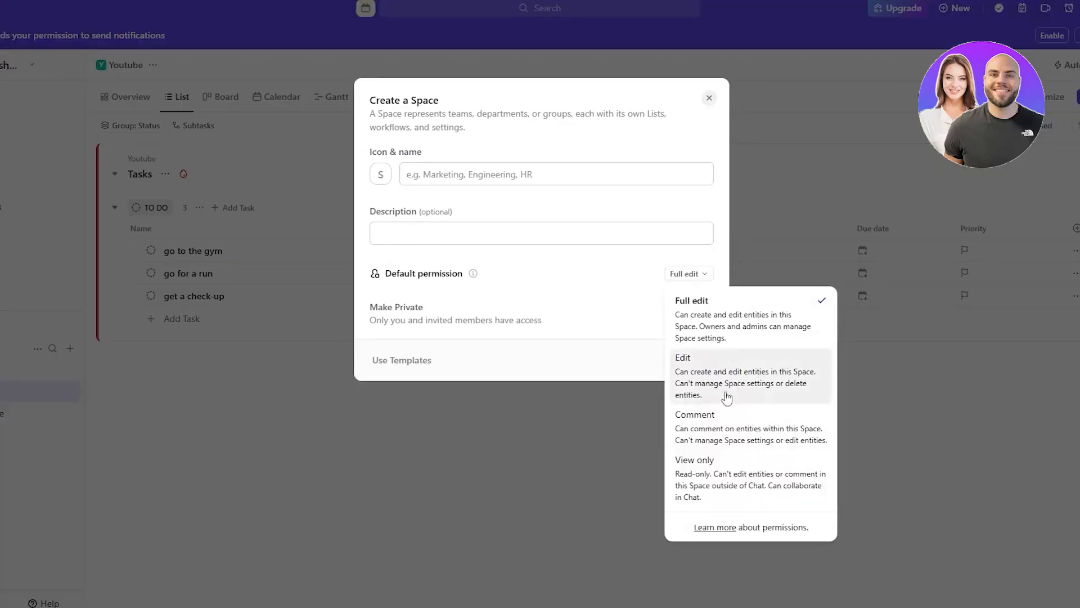
{"action": "left_click", "coordinate": [509, 378]}
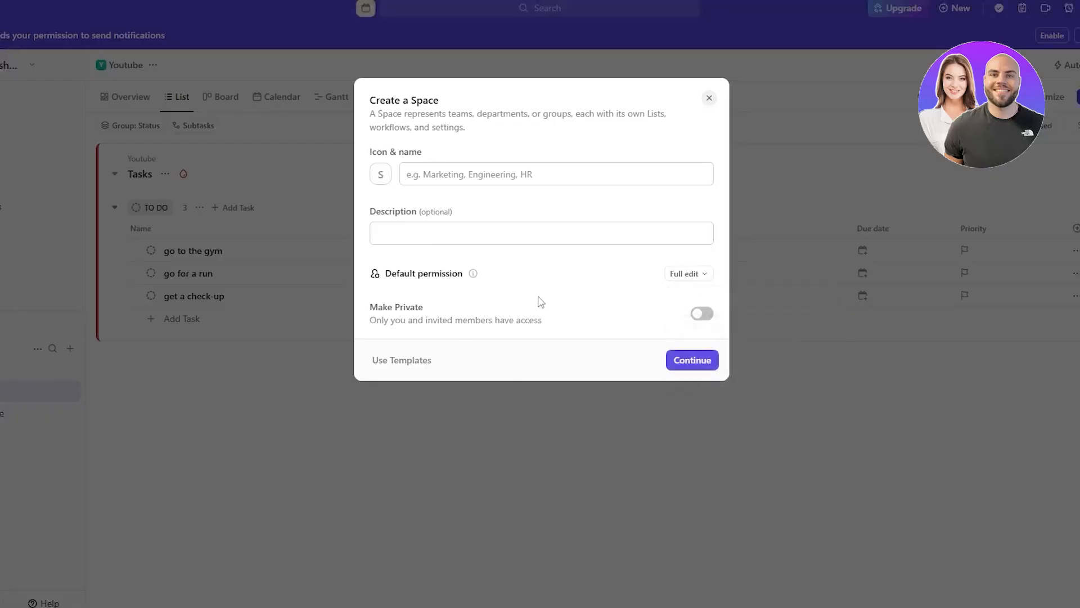
{"action": "left_click", "coordinate": [703, 314]}
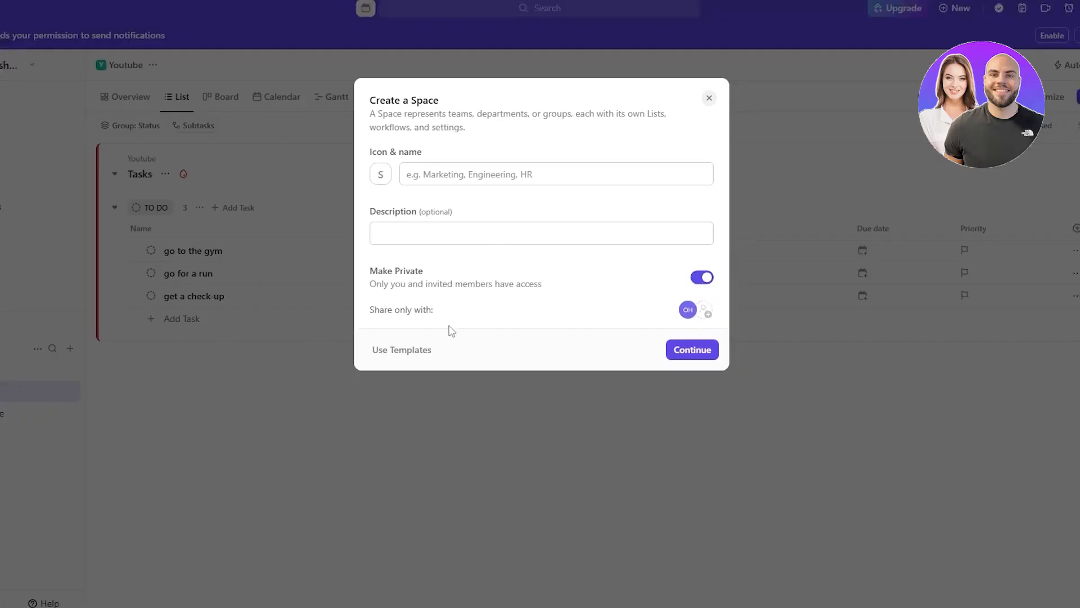
{"action": "left_click", "coordinate": [451, 165]}
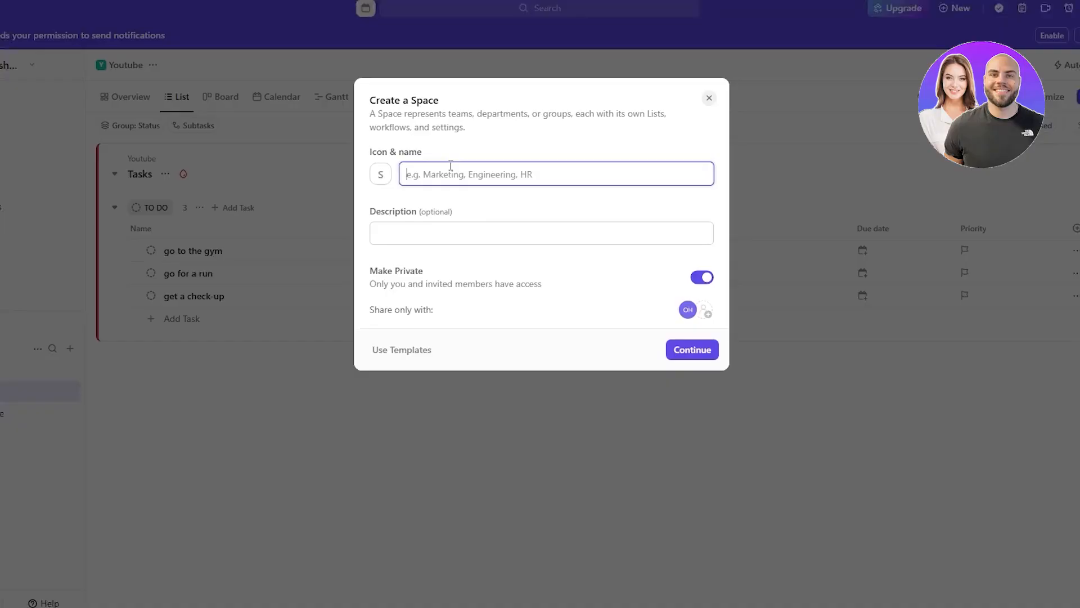
{"action": "type", "text": "my to do list"}
{"action": "left_click", "coordinate": [693, 351]}
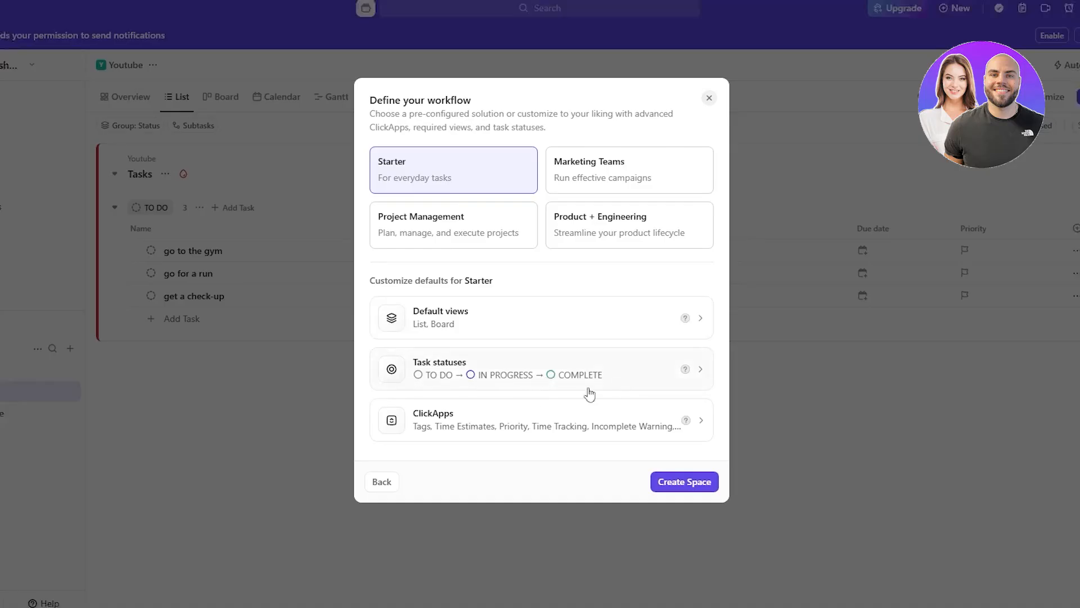
{"action": "left_click", "coordinate": [696, 486]}
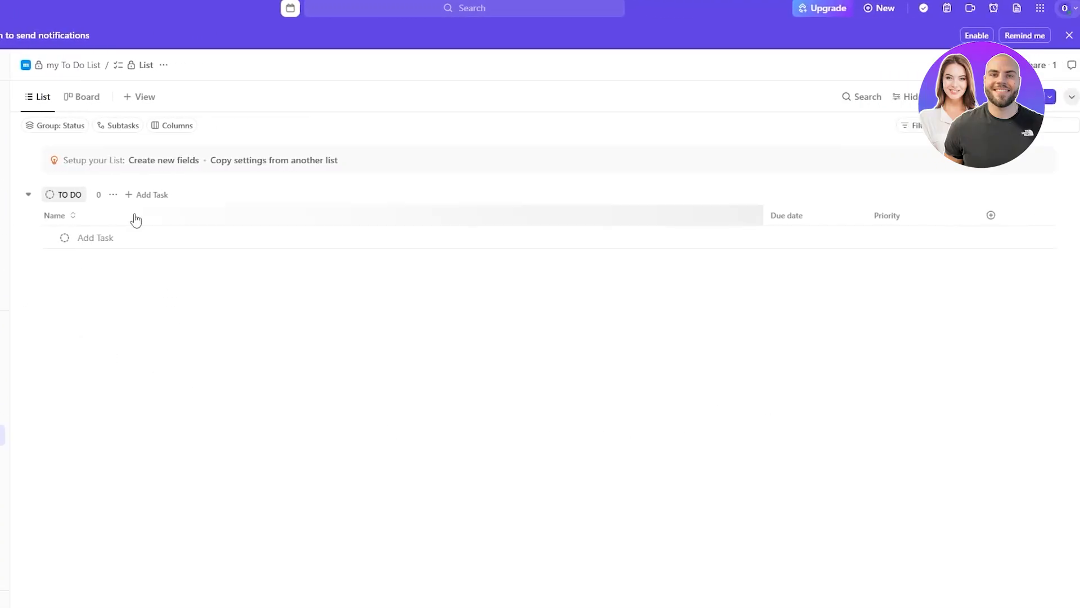
{"action": "left_click", "coordinate": [86, 236]}
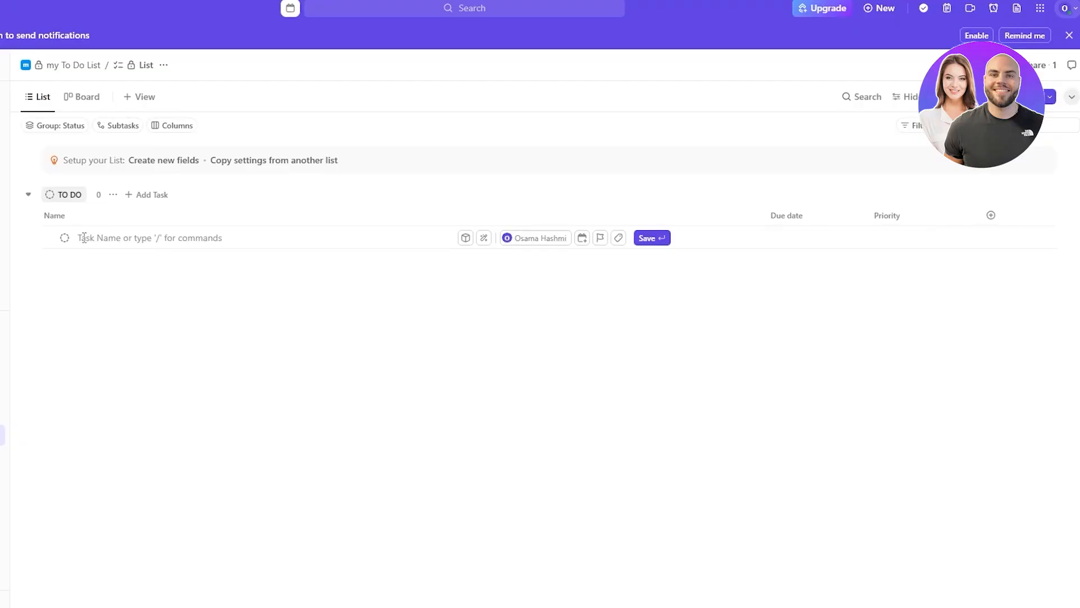
{"action": "type", "text": "/"}
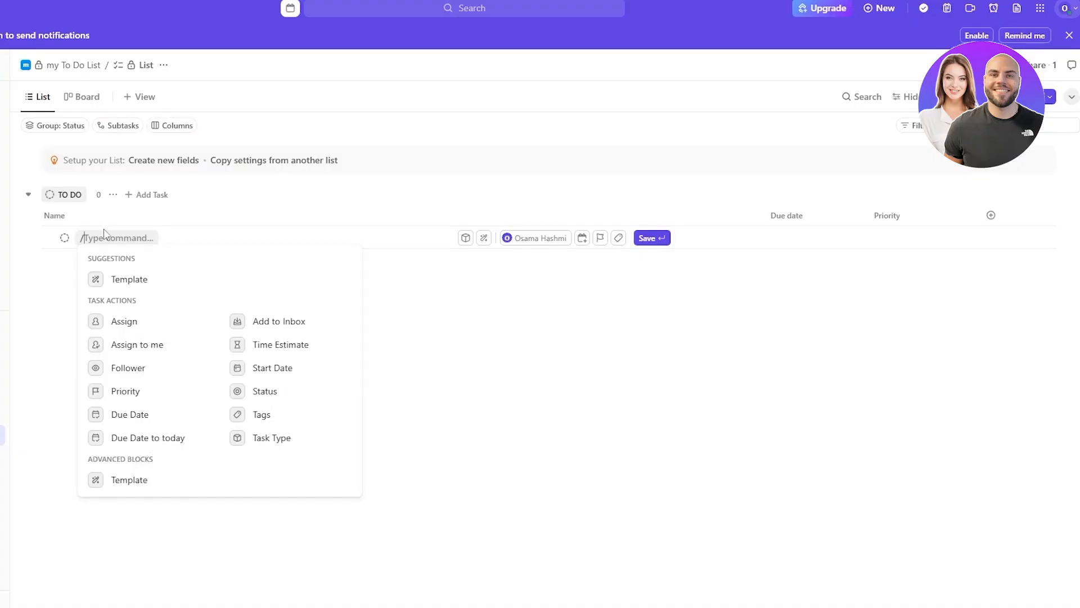
{"action": "key", "text": "BackSpace"}
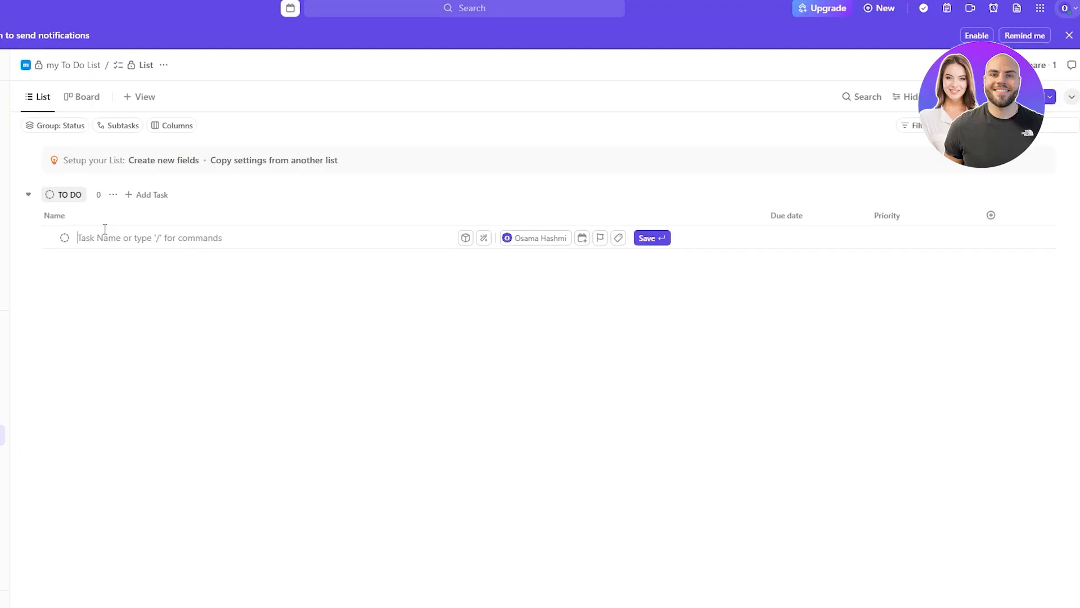
{"action": "left_click", "coordinate": [120, 125]}
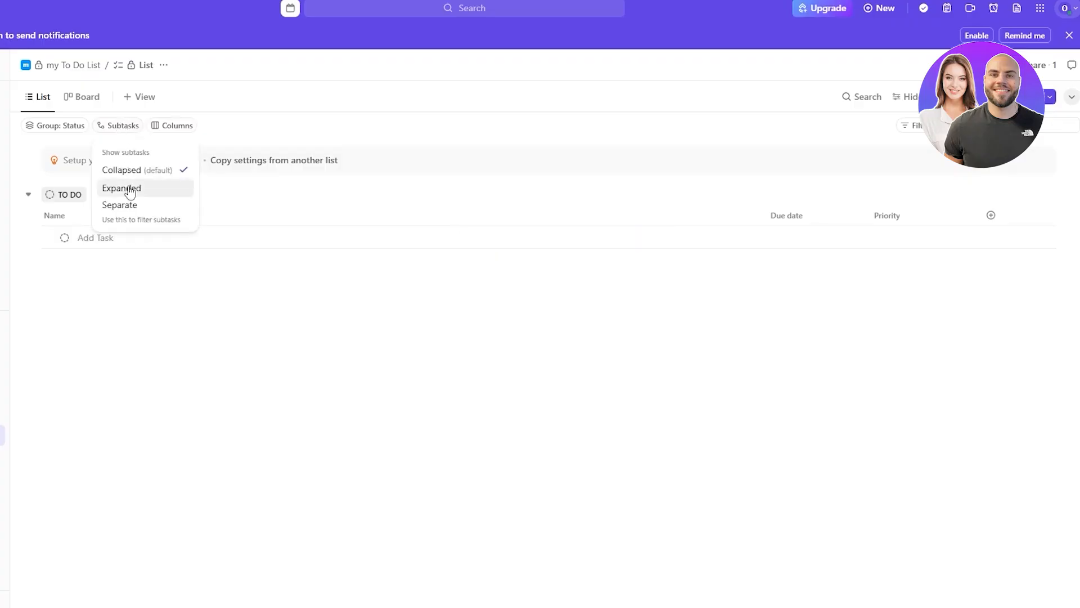
{"action": "left_click", "coordinate": [154, 239]}
Step: Add a task named "Make sure to workout out" to the To Do group of the new Space's list
{"action": "left_click", "coordinate": [140, 238]}
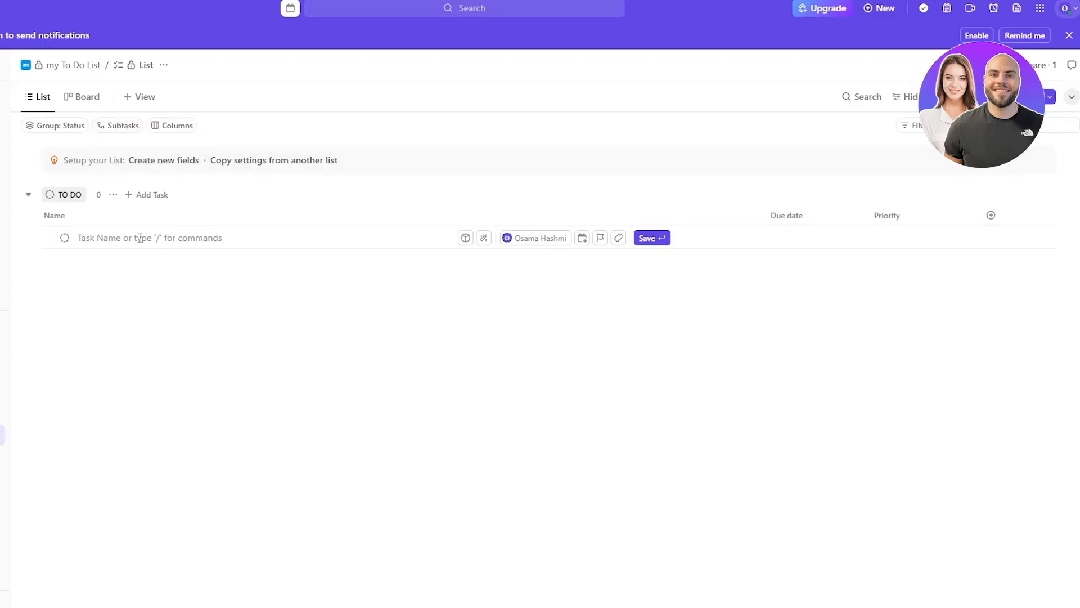
{"action": "type", "text": "Make sure to workout ou"}
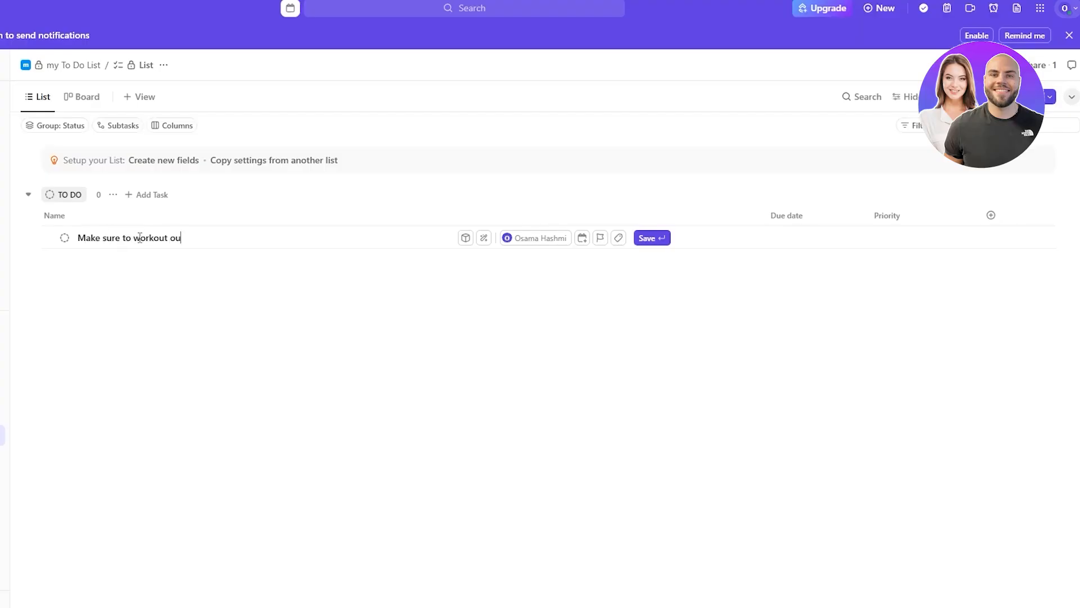
{"action": "type", "text": "t"}
{"action": "left_click", "coordinate": [647, 237]}
{"action": "left_click", "coordinate": [274, 327]}
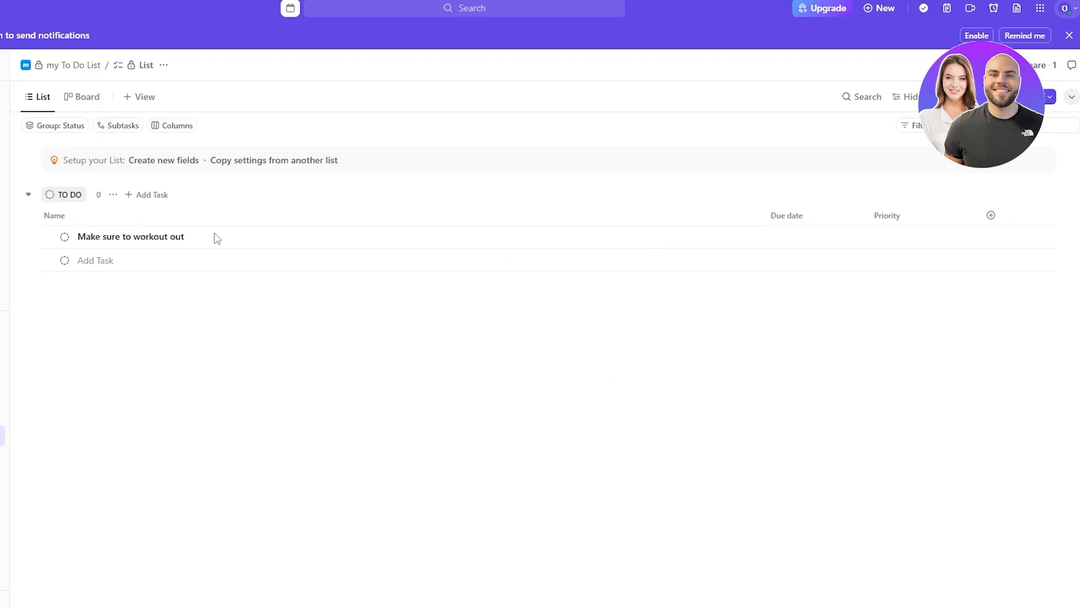
{"action": "left_click", "coordinate": [164, 236]}
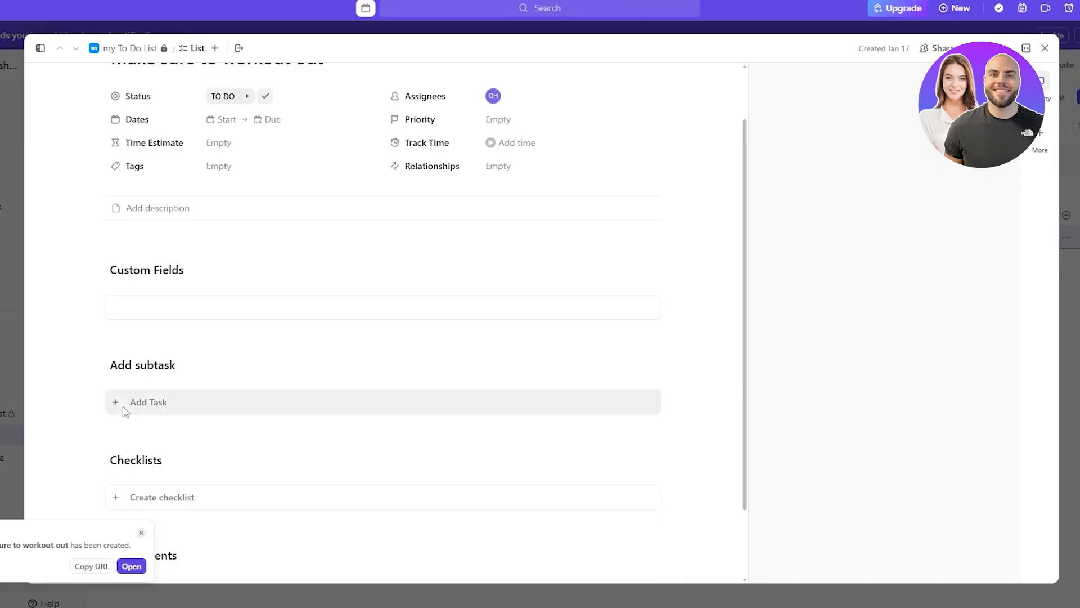
{"action": "left_click", "coordinate": [123, 413]}
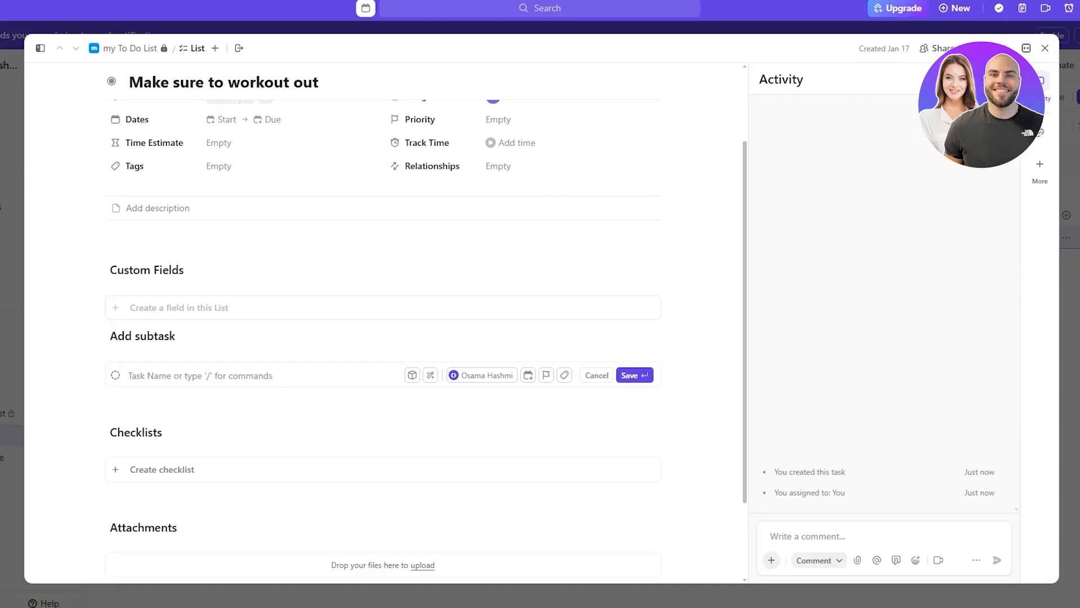
{"action": "left_click", "coordinate": [1045, 48]}
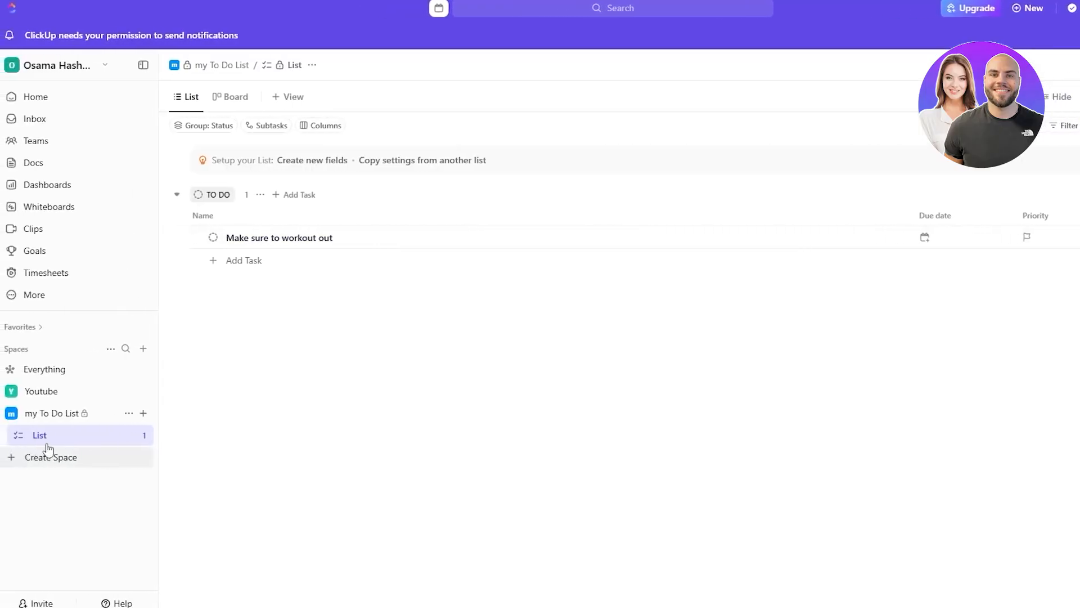
Step: Delete the tasks "get a check-up", "go for a run" and "go to the gym" from the Youtube Space's Tasks list
{"action": "left_click", "coordinate": [97, 400]}
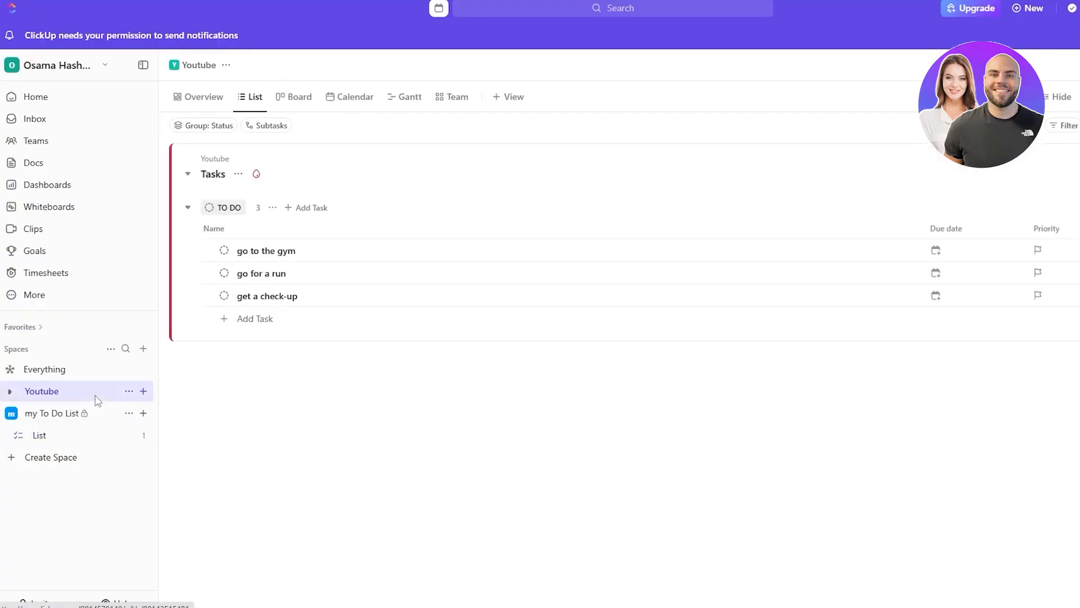
{"action": "left_click", "coordinate": [41, 175]}
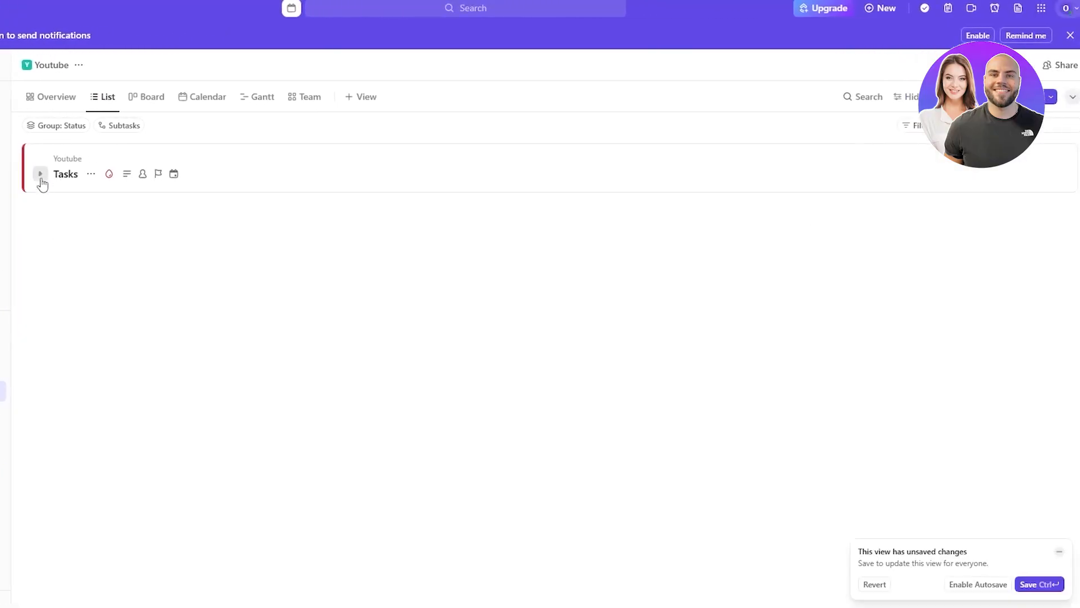
{"action": "left_click", "coordinate": [41, 179]}
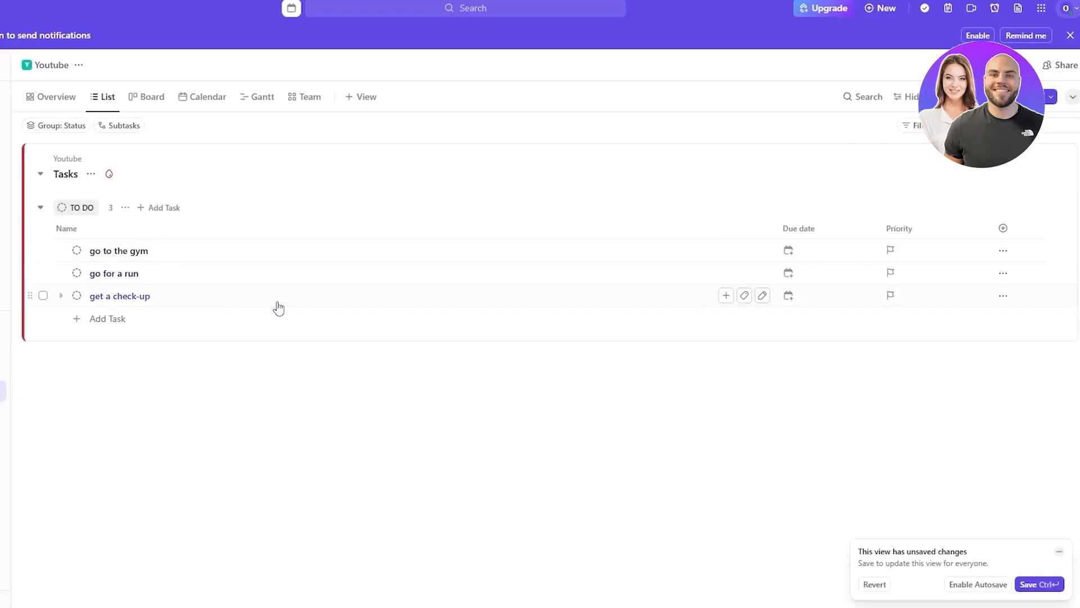
{"action": "left_click", "coordinate": [1005, 297]}
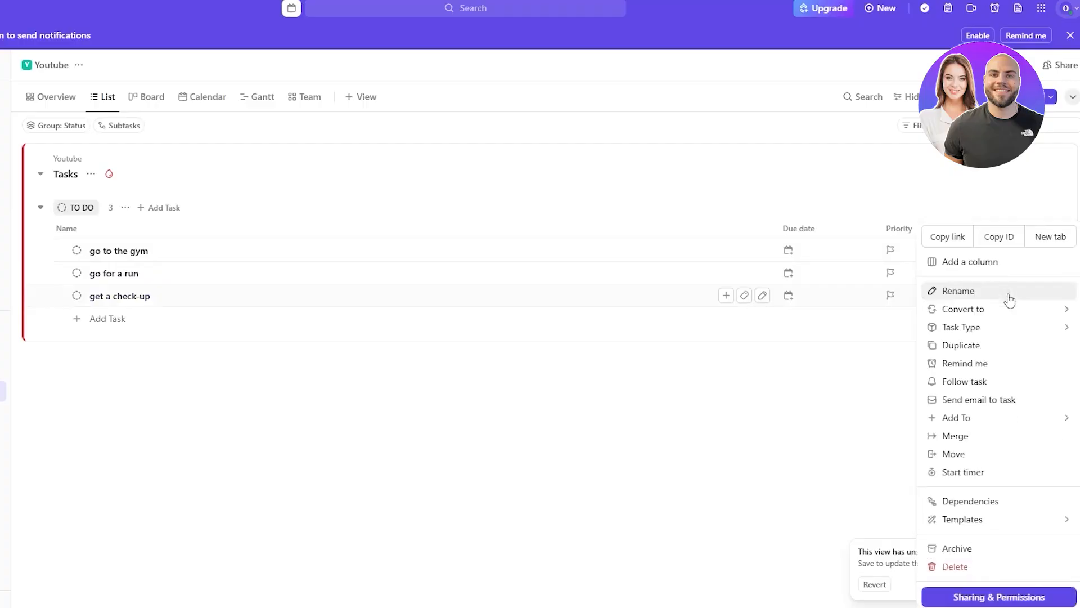
{"action": "left_click", "coordinate": [929, 566]}
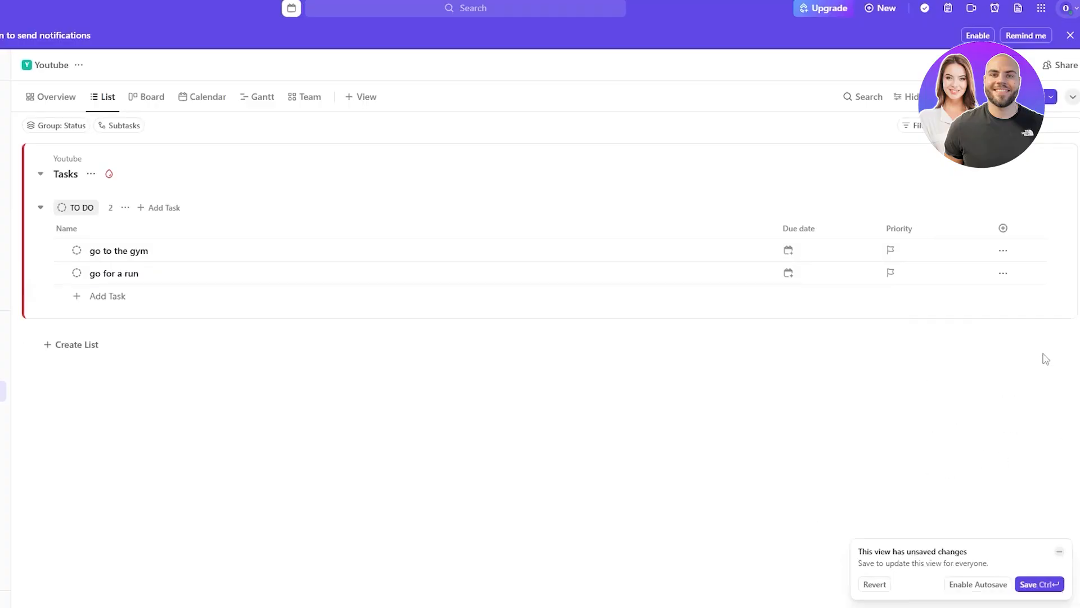
{"action": "left_click", "coordinate": [1003, 273]}
{"action": "left_click", "coordinate": [934, 565]}
{"action": "left_click", "coordinate": [1002, 250]}
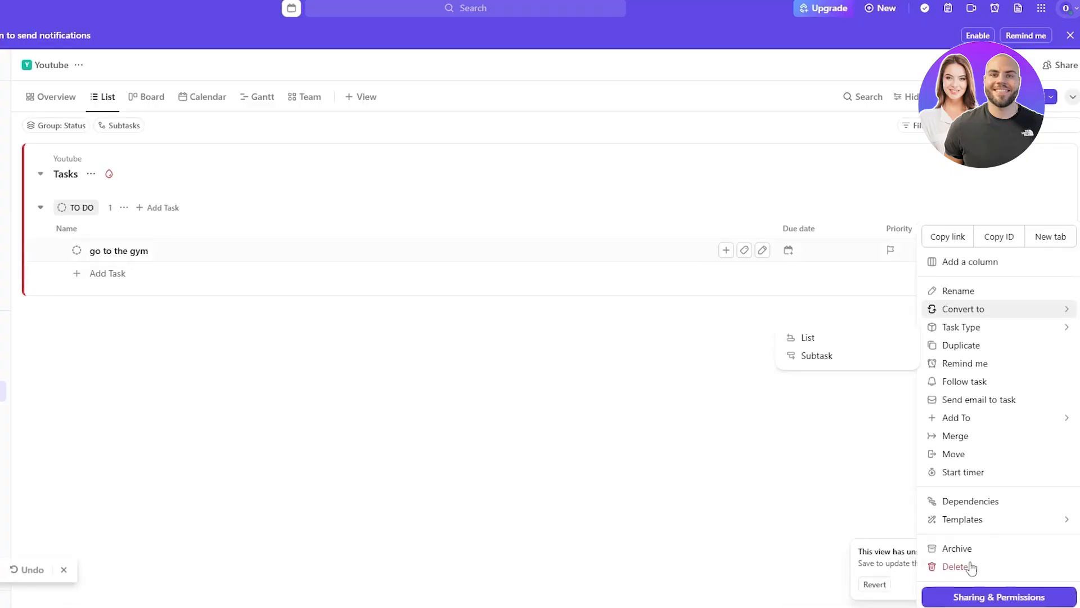
{"action": "left_click", "coordinate": [931, 566]}
Step: In the Youtube Space's Board view, mark the cancelled "How To Use ClickUp" task as Complete and move its card to To Do
{"action": "left_click", "coordinate": [148, 101]}
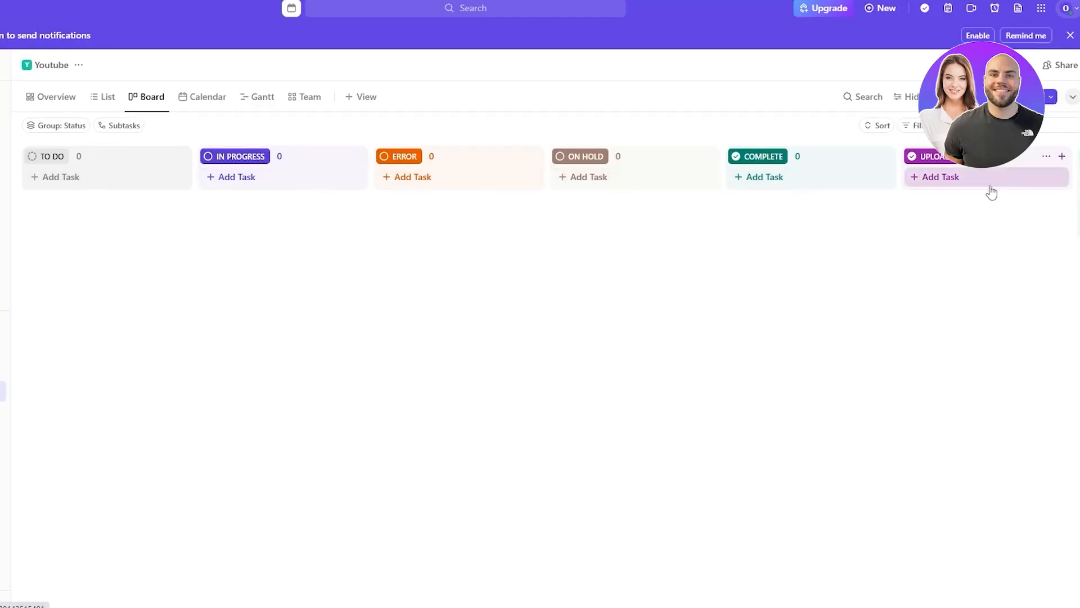
{"action": "left_click_drag", "start_coordinate": [631, 605], "coordinate": [821, 591]}
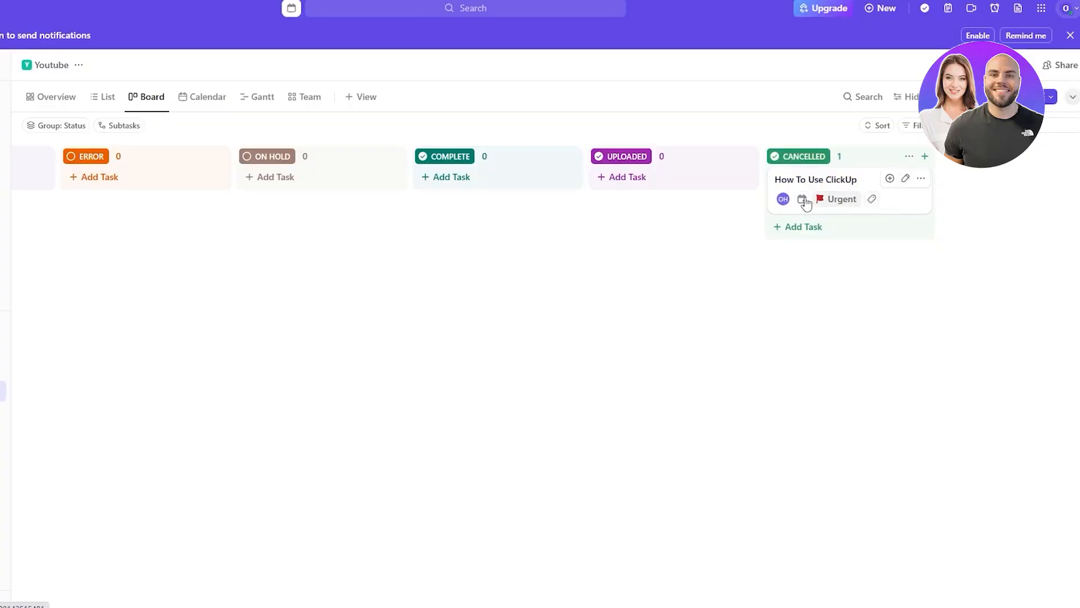
{"action": "left_click", "coordinate": [869, 205]}
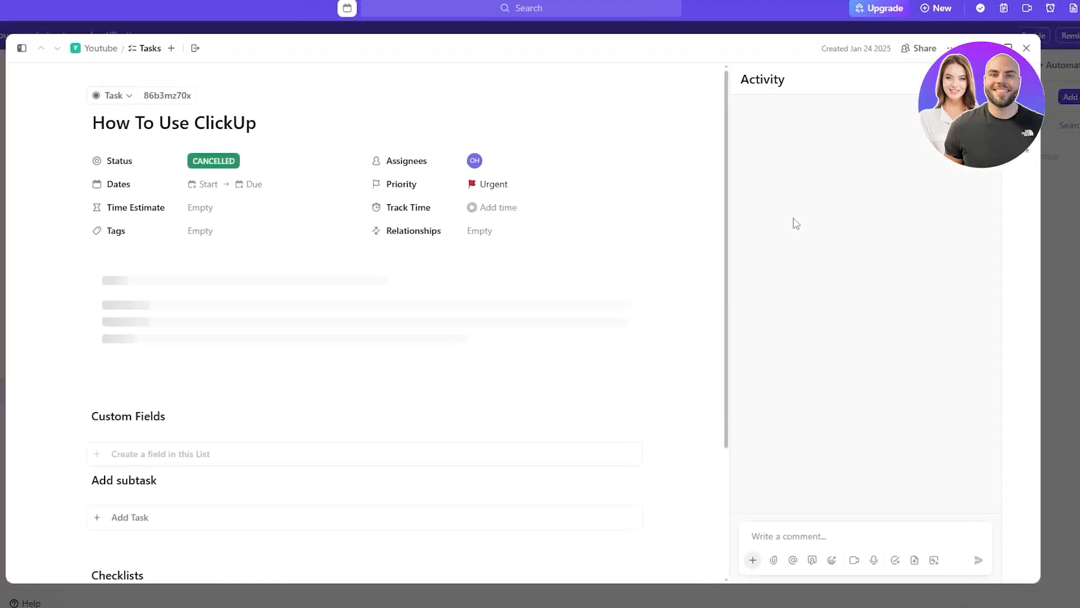
{"action": "left_click", "coordinate": [239, 163]}
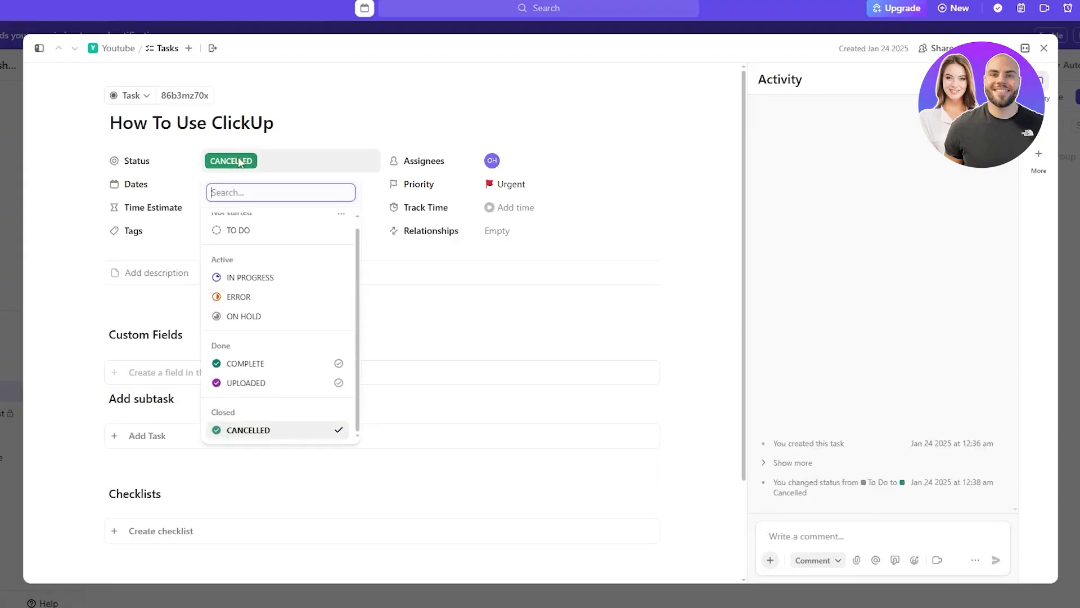
{"action": "left_click", "coordinate": [253, 363]}
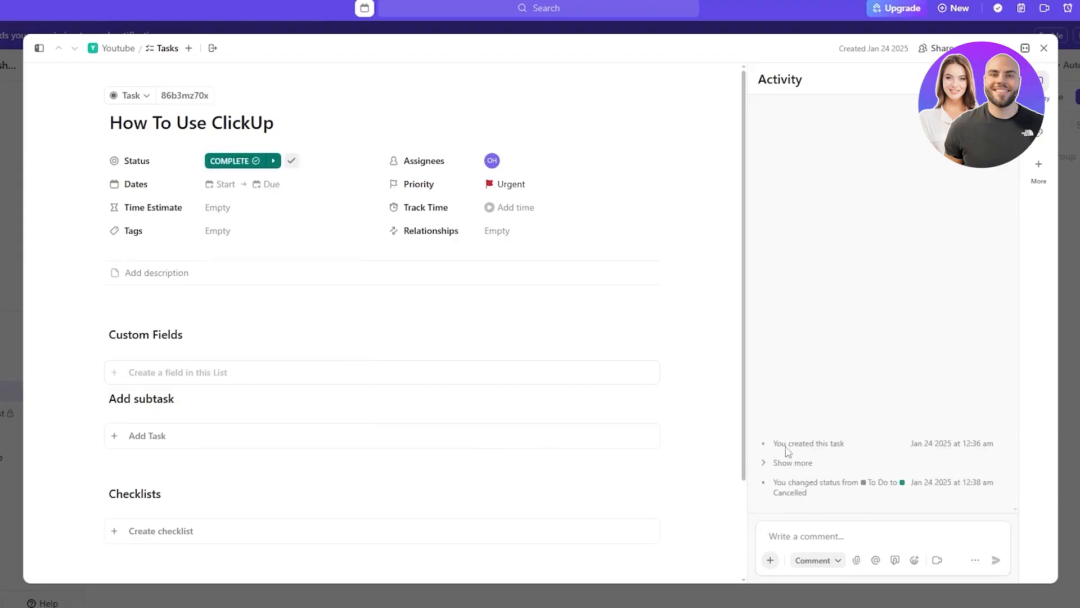
{"action": "left_click", "coordinate": [1075, 233]}
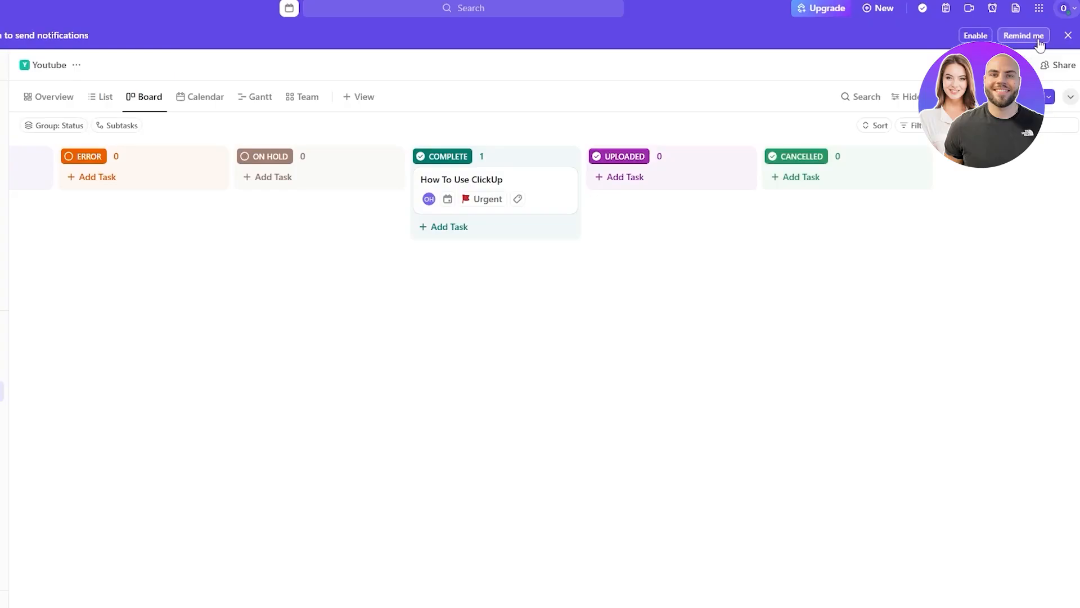
{"action": "left_click_drag", "start_coordinate": [523, 181], "coordinate": [116, 185]}
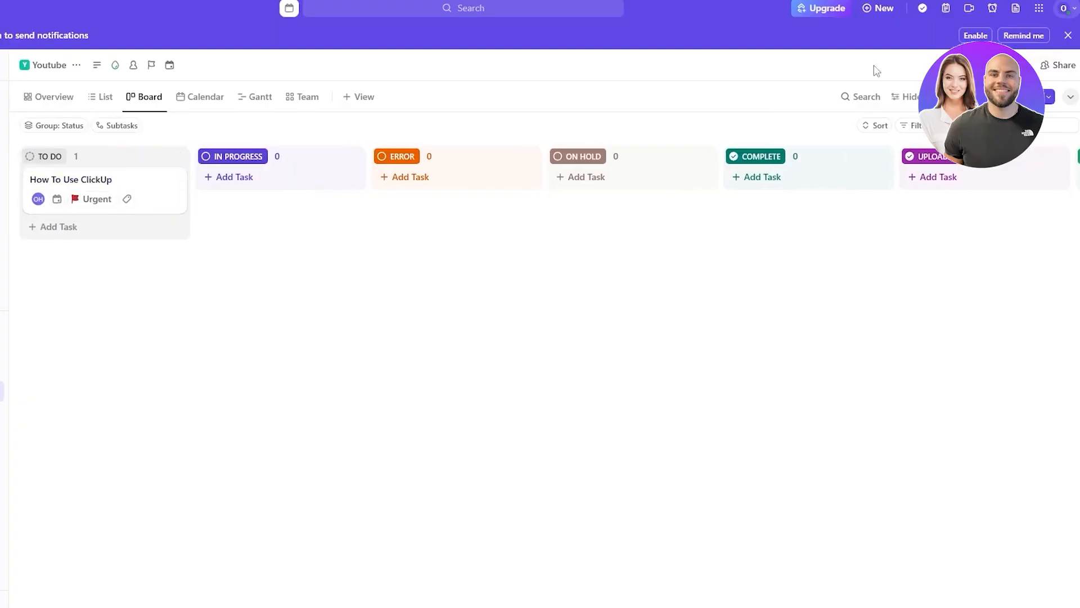
Step: Dismiss the notifications banner and start creating a new automation for the Youtube Space
{"action": "left_click", "coordinate": [1069, 36]}
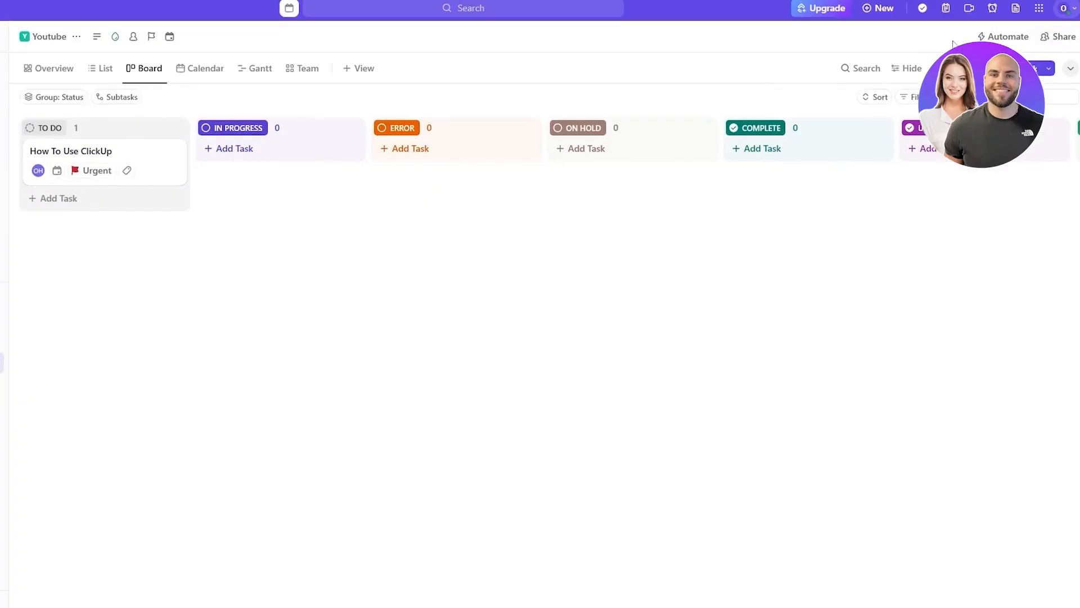
{"action": "left_click", "coordinate": [985, 37]}
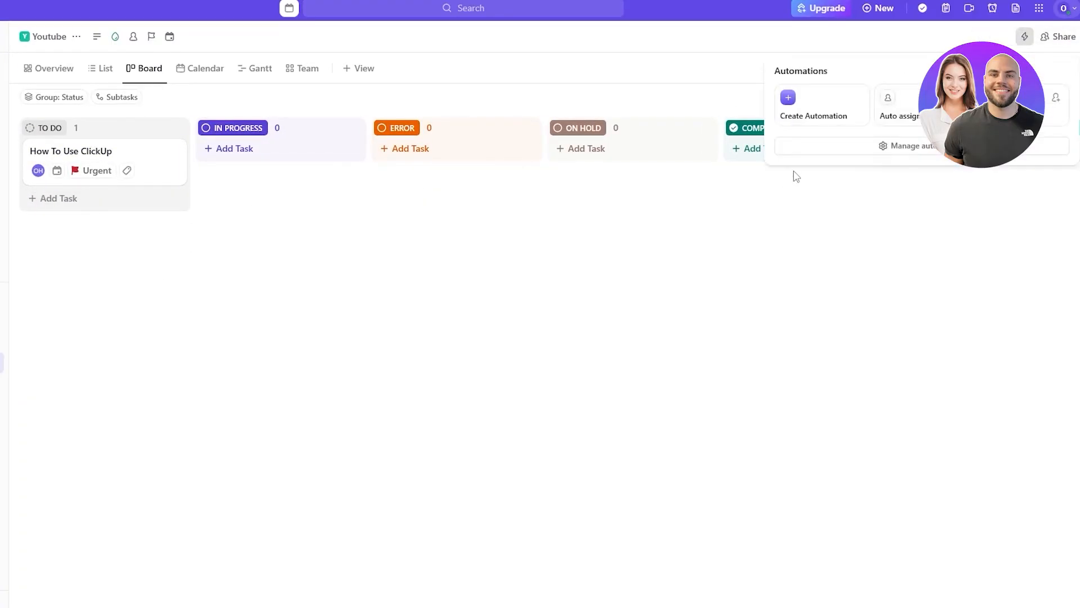
{"action": "left_click", "coordinate": [819, 133]}
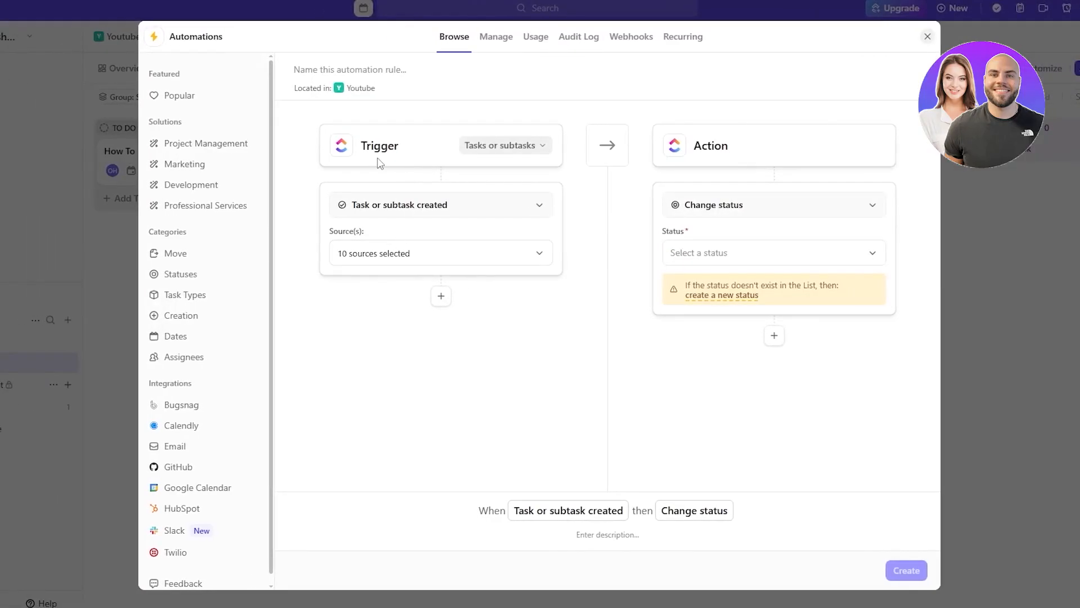
Step: Examine the trigger events and task creation sources available for the new automation
{"action": "left_click_drag", "start_coordinate": [377, 152], "coordinate": [361, 147]}
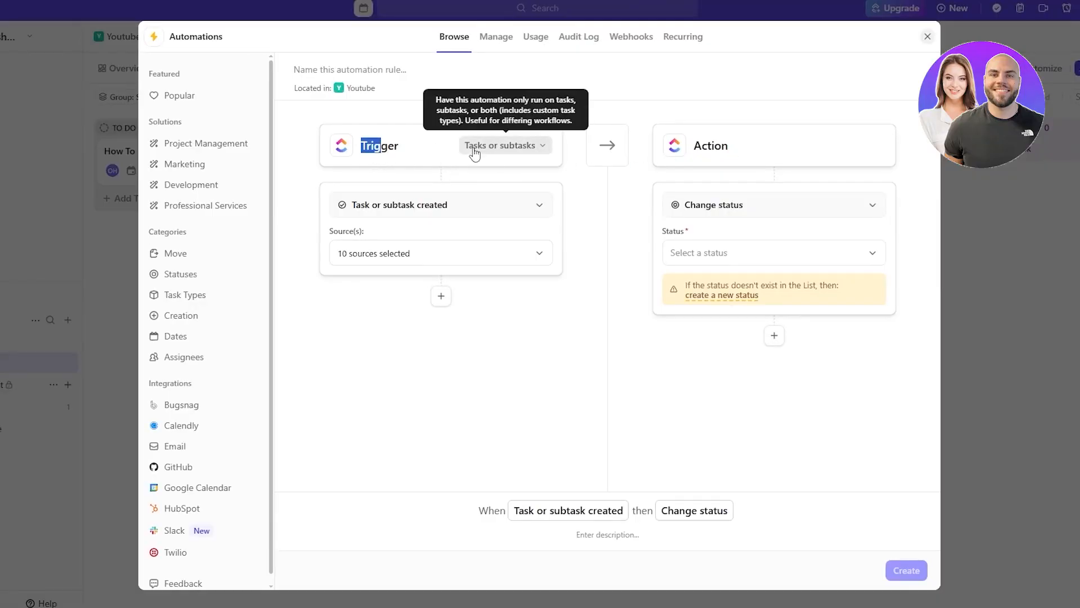
{"action": "left_click", "coordinate": [399, 213]}
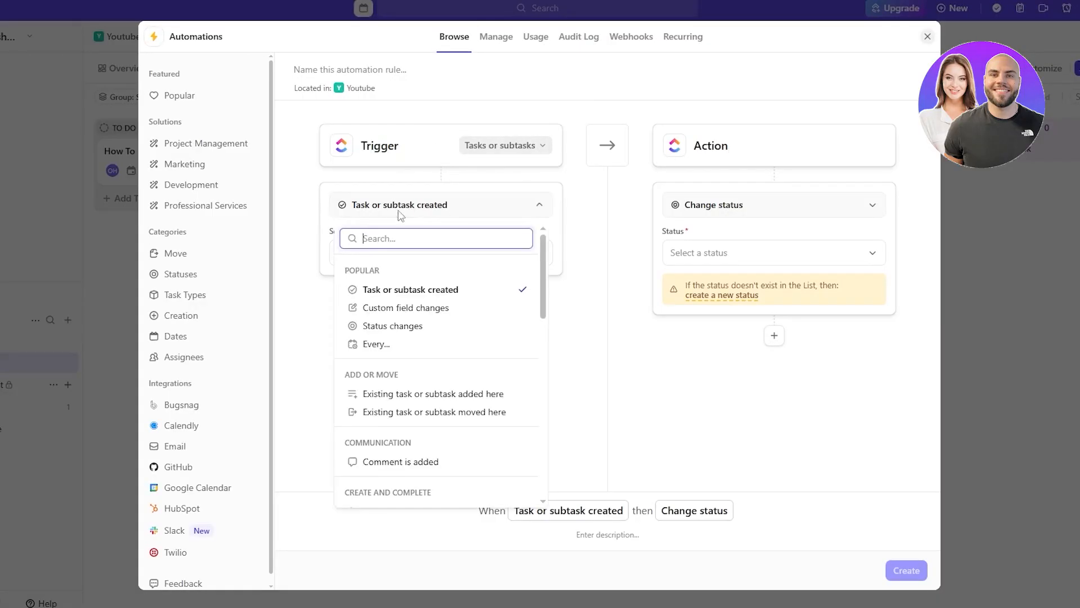
{"action": "left_click", "coordinate": [396, 206]}
{"action": "left_click", "coordinate": [389, 256]}
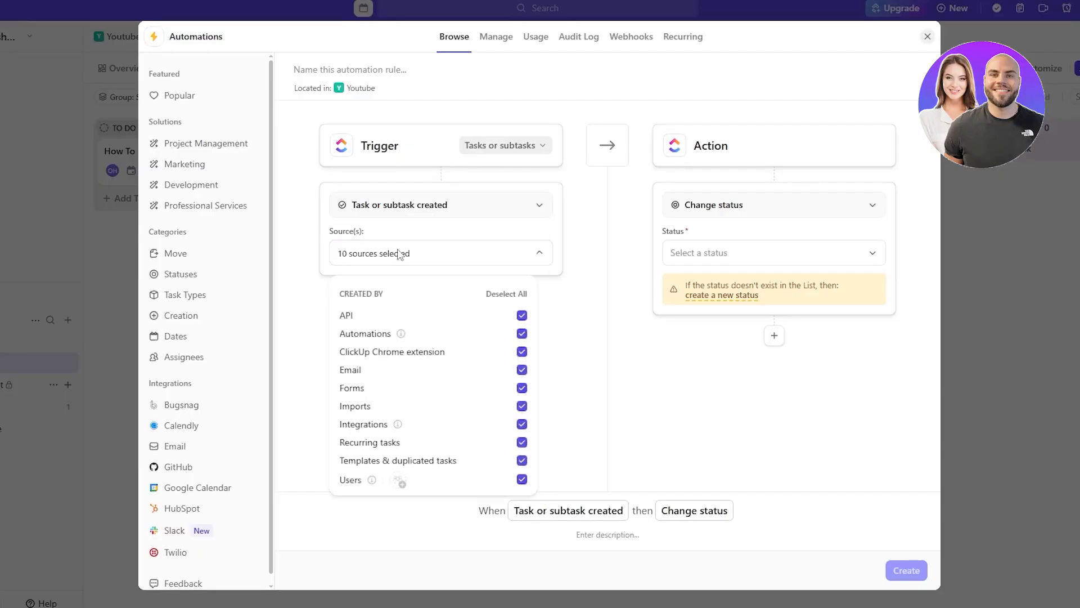
{"action": "left_click", "coordinate": [636, 212]}
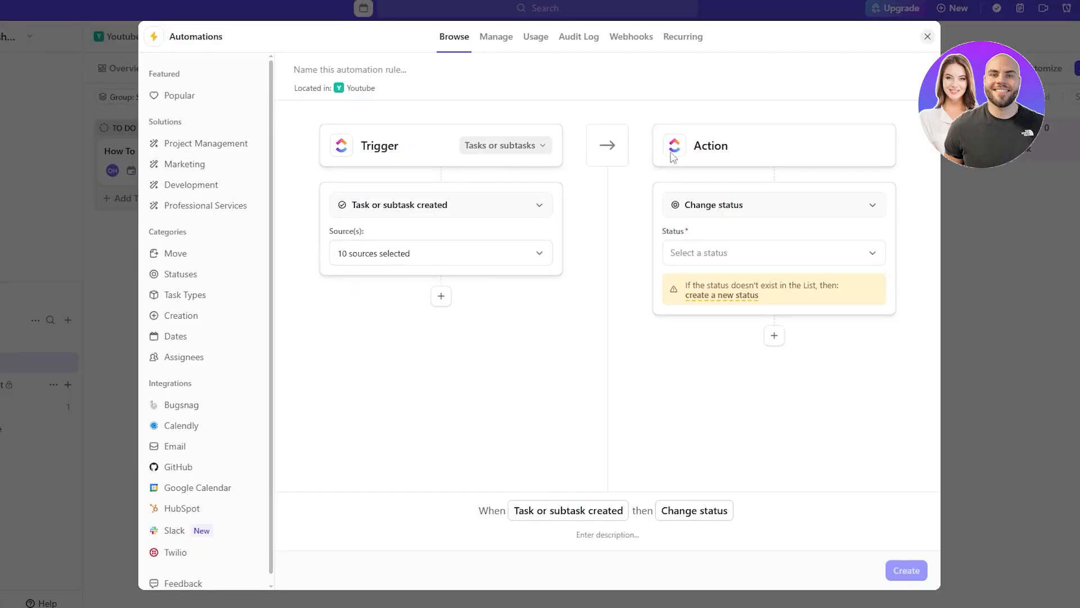
Step: Try to set the automation's action to Slack's Send channel message
{"action": "left_click", "coordinate": [739, 210]}
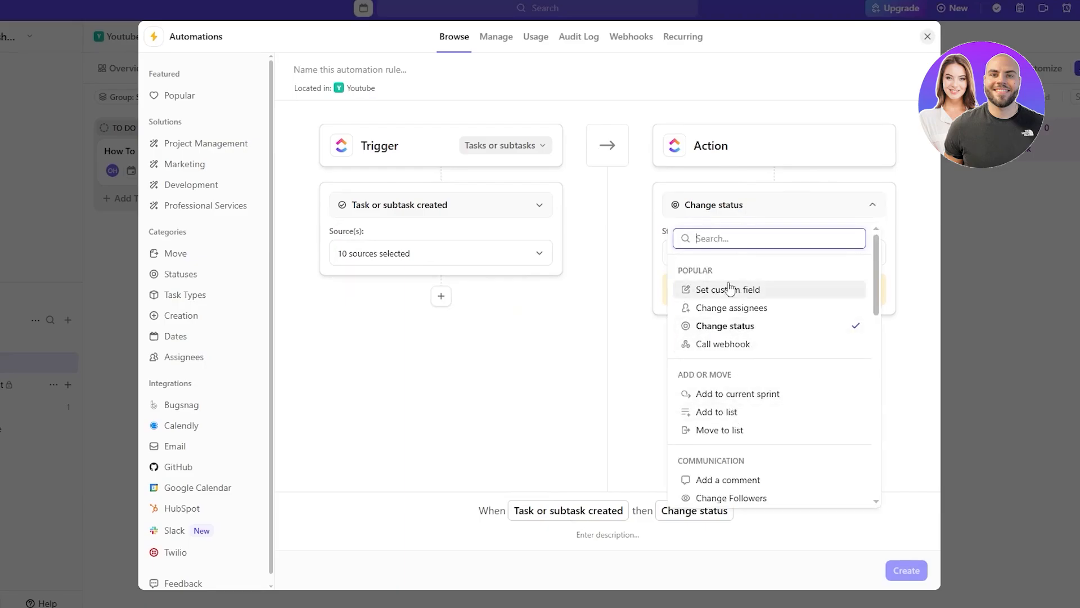
{"action": "scroll", "coordinate": [731, 289], "scroll_direction": "down", "scroll_amount": 3}
{"action": "scroll", "coordinate": [733, 438], "scroll_direction": "down", "scroll_amount": 10}
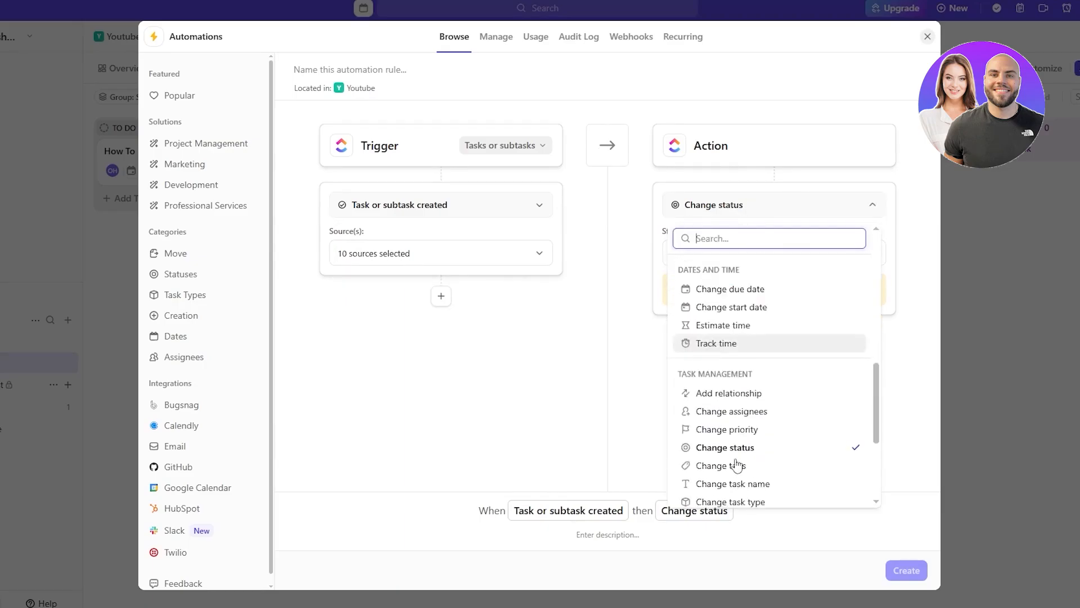
{"action": "left_click", "coordinate": [730, 478]}
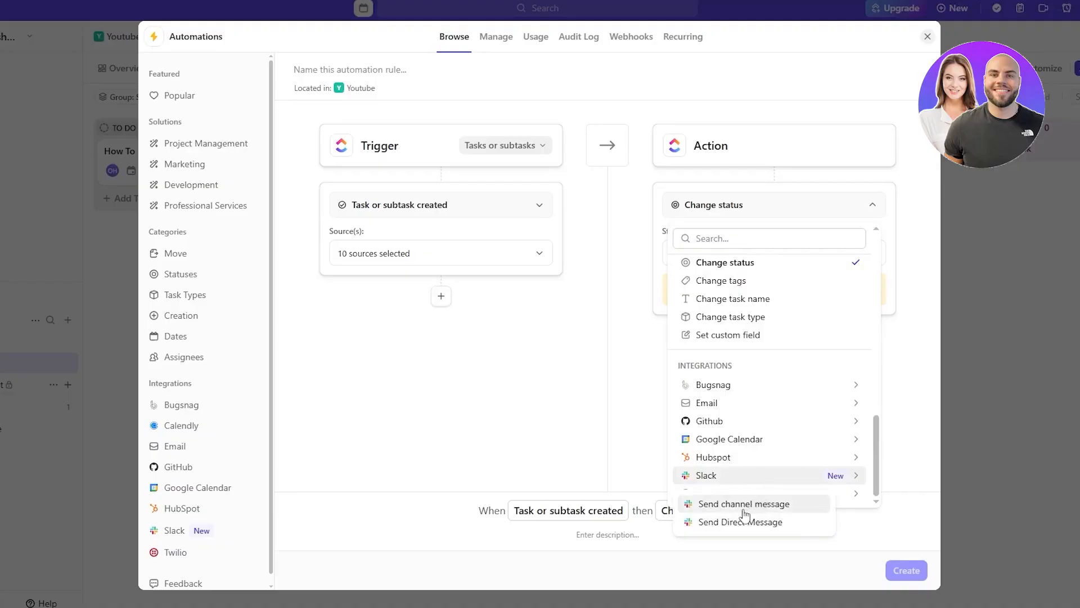
{"action": "left_click", "coordinate": [768, 503]}
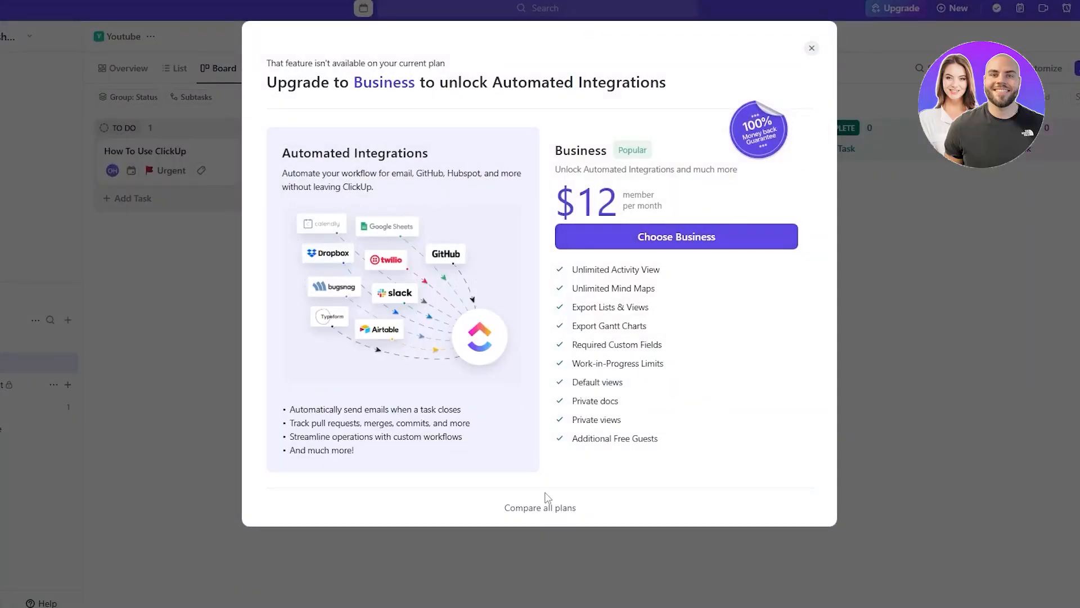
{"action": "left_click", "coordinate": [811, 48]}
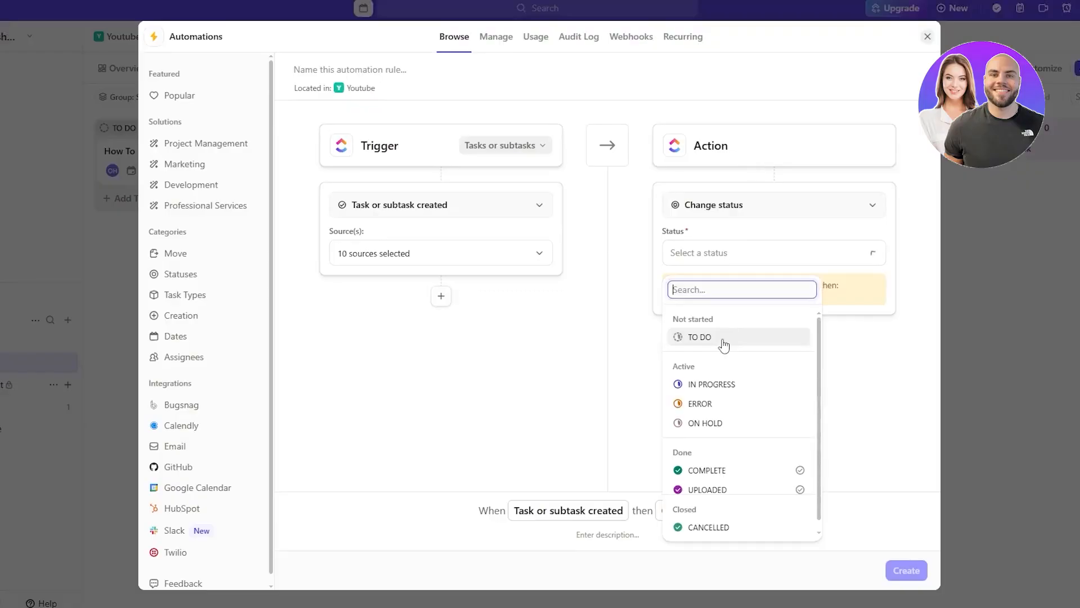
{"action": "left_click", "coordinate": [731, 253]}
{"action": "scroll", "coordinate": [731, 439], "scroll_direction": "down", "scroll_amount": 1}
{"action": "left_click", "coordinate": [706, 248]}
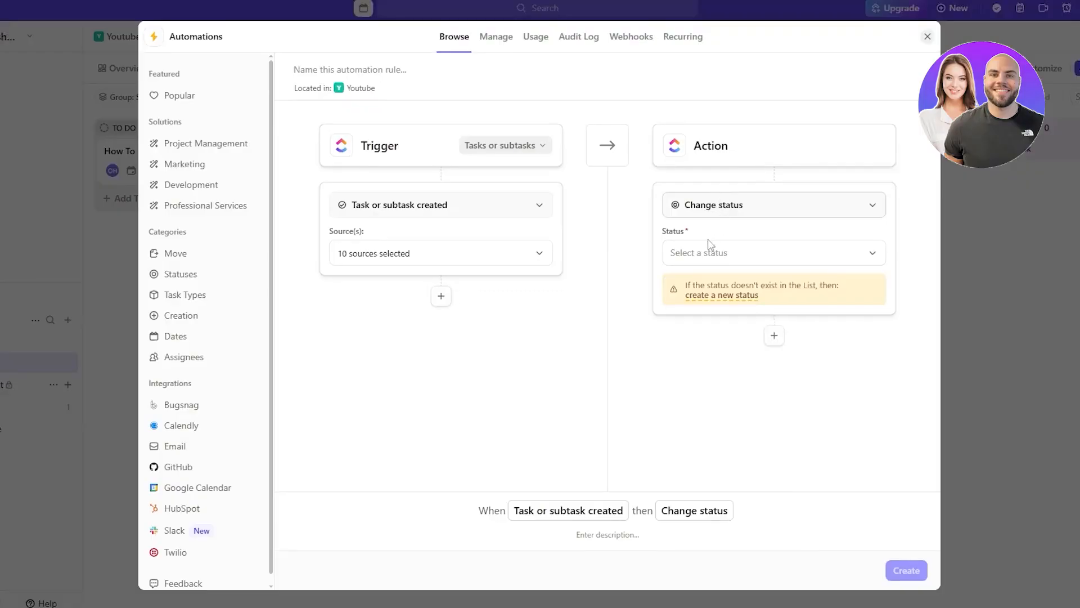
{"action": "left_click", "coordinate": [433, 249]}
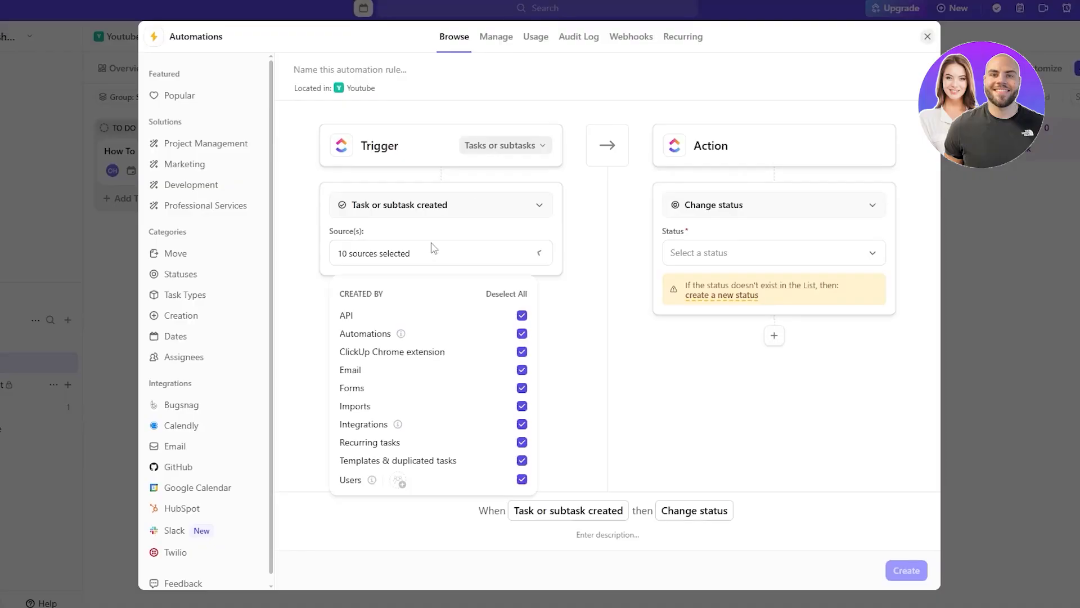
Step: Set the automation's trigger to "Due date arrives" for tasks or subtasks
{"action": "left_click", "coordinate": [426, 211]}
{"action": "left_click", "coordinate": [427, 210]}
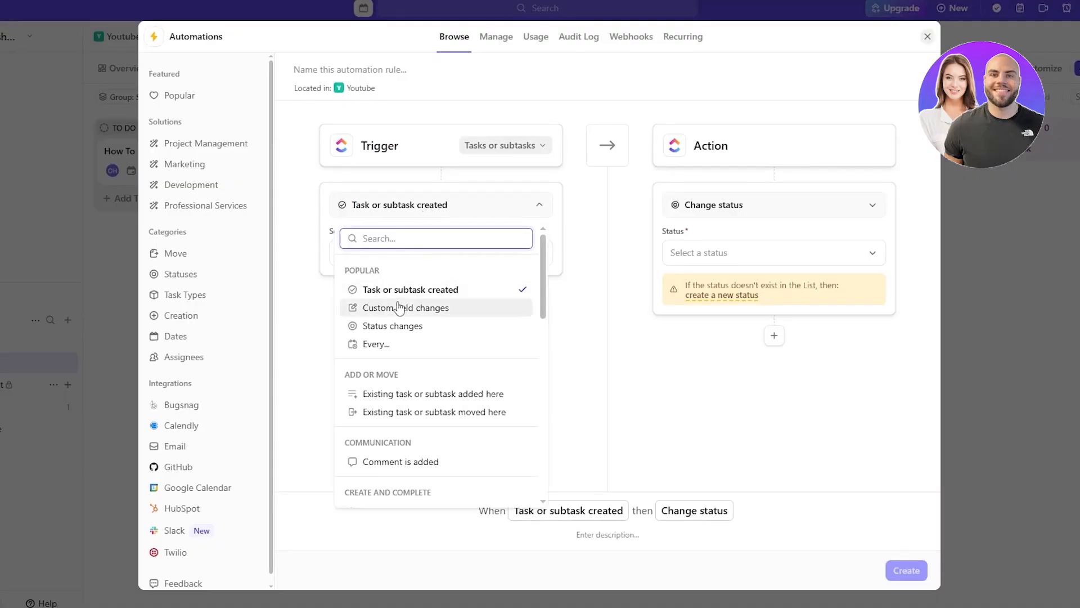
{"action": "scroll", "coordinate": [406, 330], "scroll_direction": "down", "scroll_amount": 2}
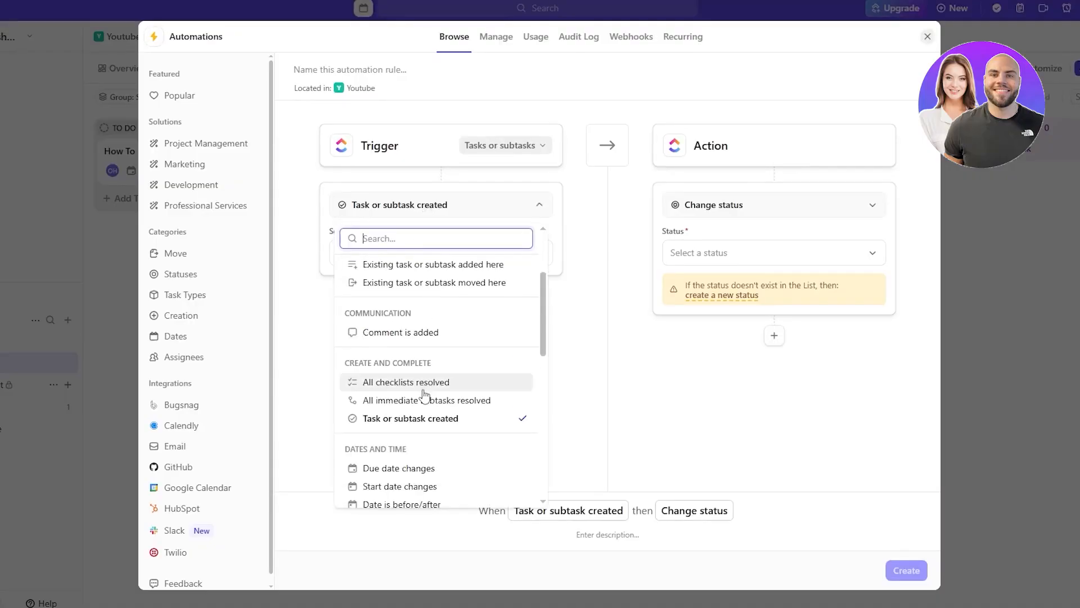
{"action": "scroll", "coordinate": [423, 393], "scroll_direction": "down", "scroll_amount": 3}
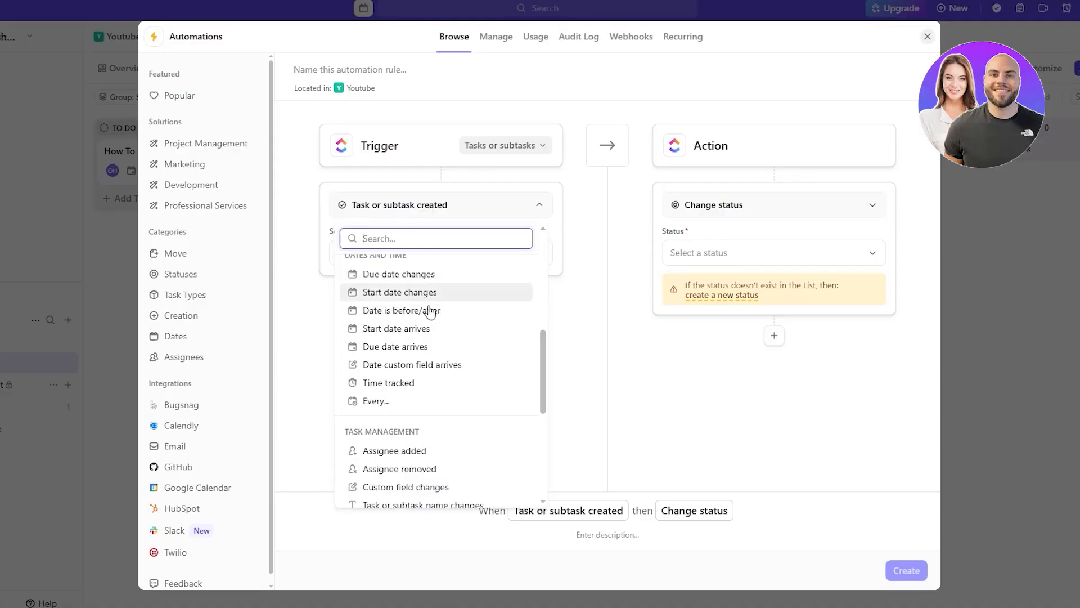
{"action": "left_click", "coordinate": [430, 347]}
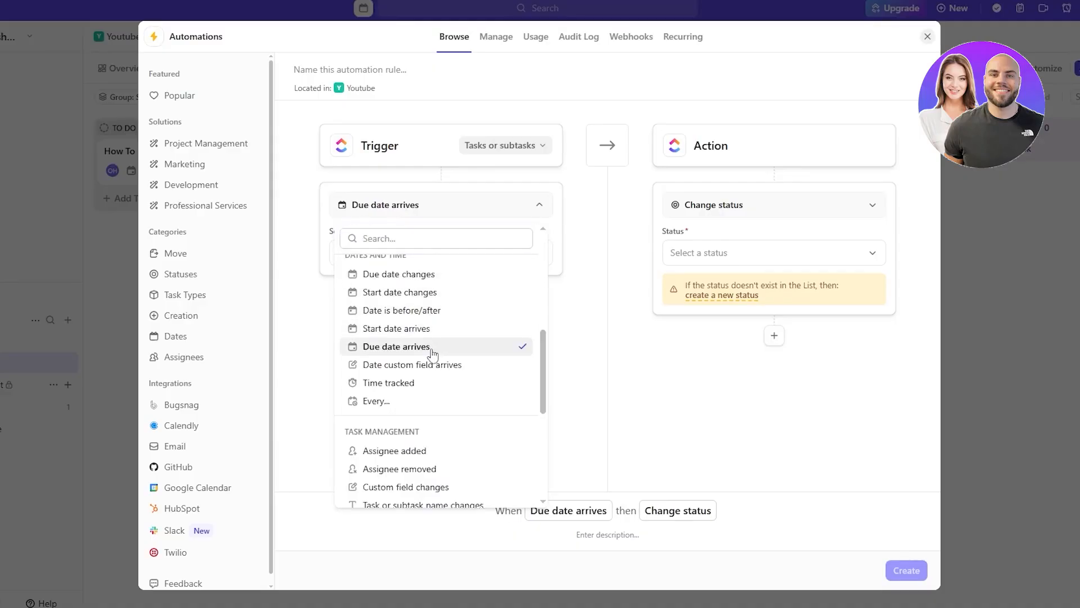
Step: Set the automation's action to "Add a comment" with the text "Update the group on progress"
{"action": "left_click", "coordinate": [740, 213]}
{"action": "scroll", "coordinate": [748, 409], "scroll_direction": "down", "scroll_amount": 1}
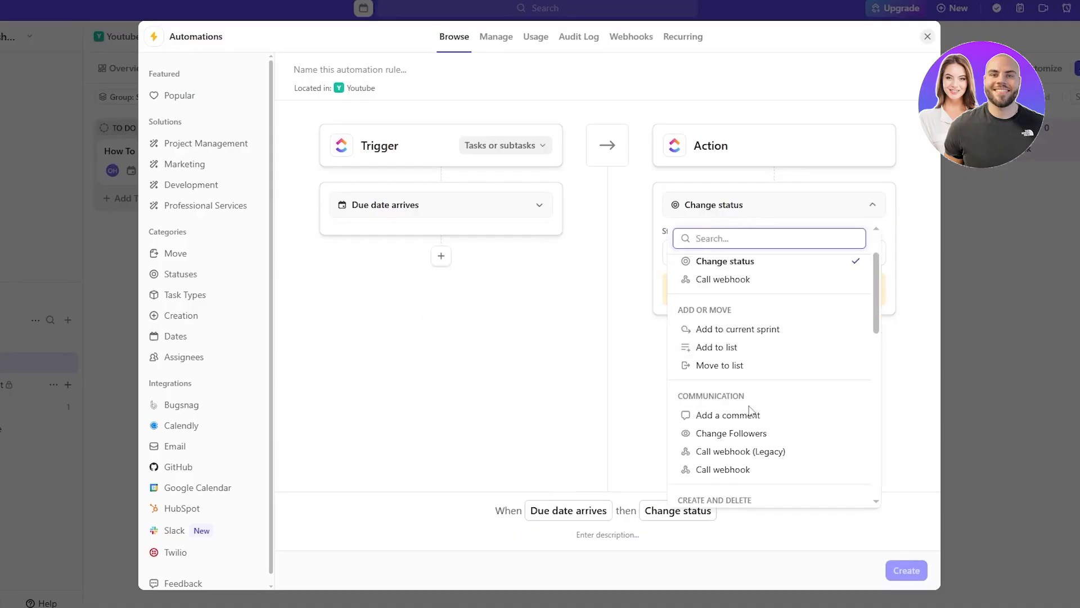
{"action": "scroll", "coordinate": [751, 419], "scroll_direction": "down", "scroll_amount": 1}
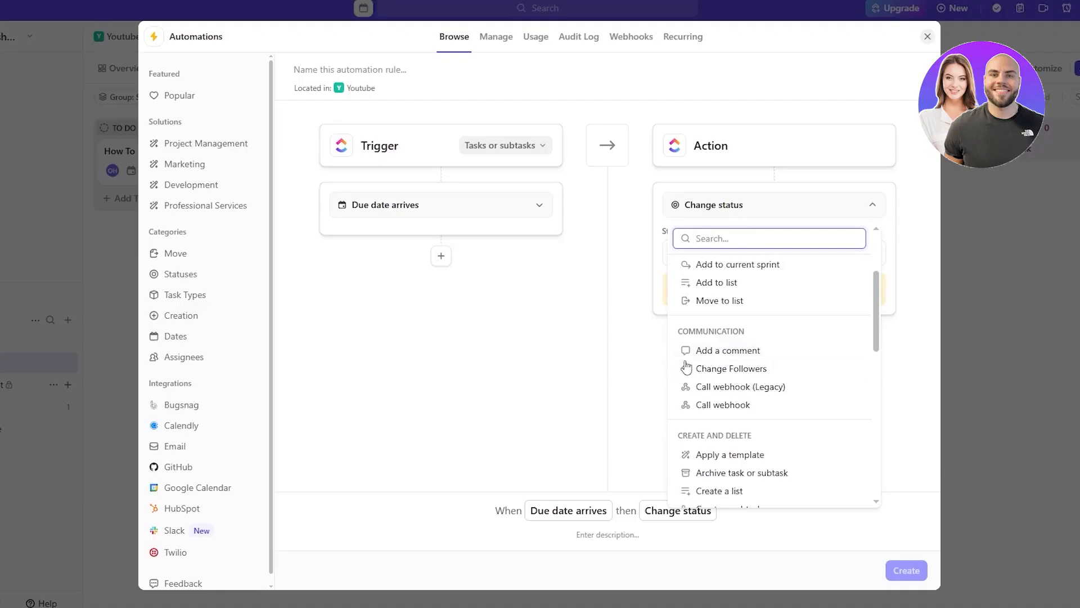
{"action": "left_click", "coordinate": [742, 354]}
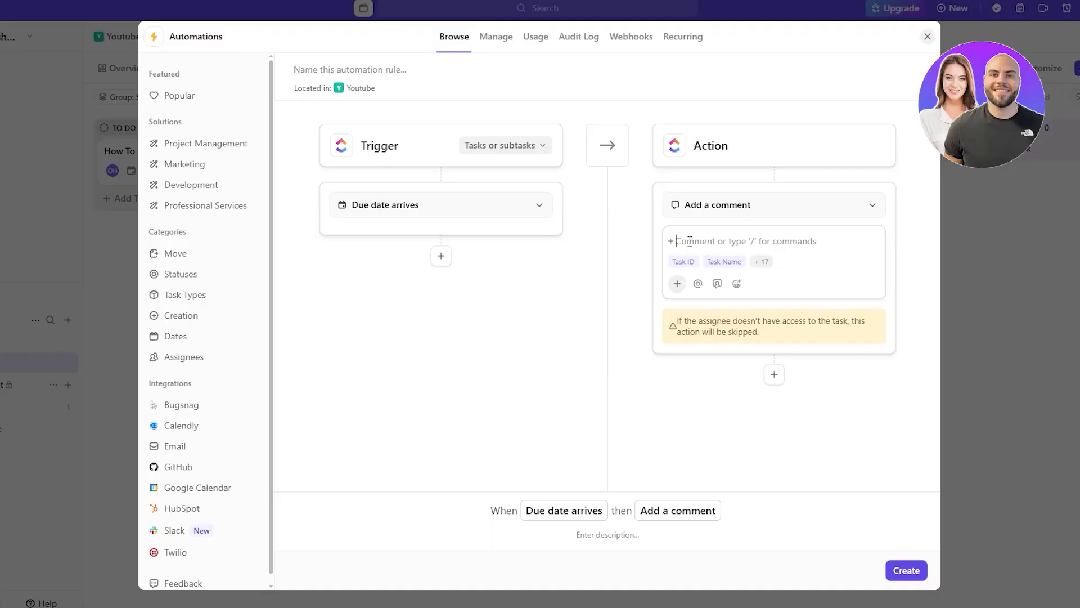
{"action": "type", "text": "Update the group on progress"}
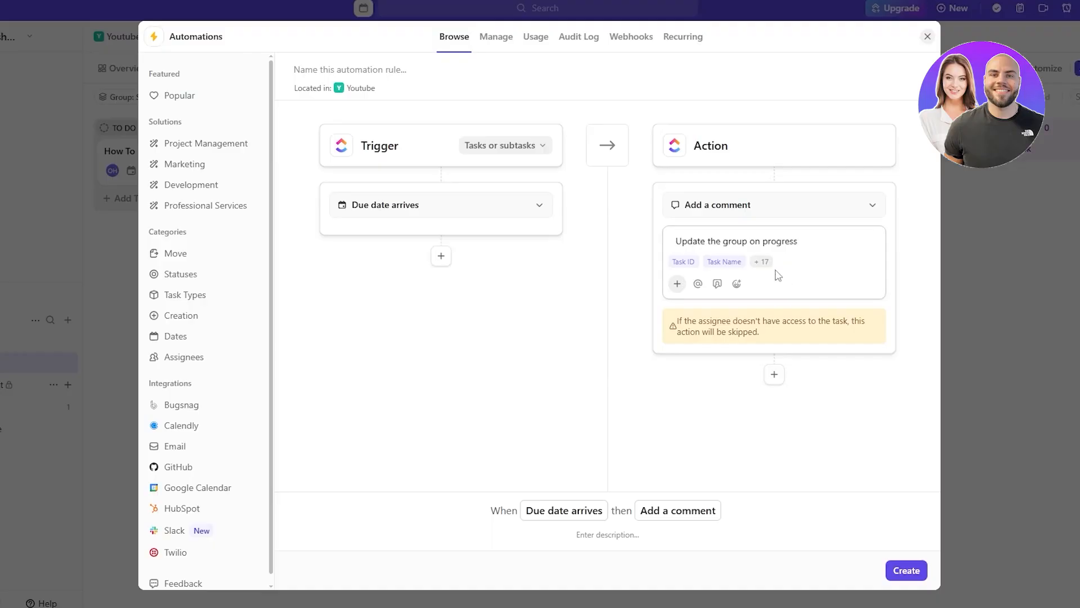
{"action": "left_click", "coordinate": [761, 211]}
{"action": "left_click", "coordinate": [770, 212]}
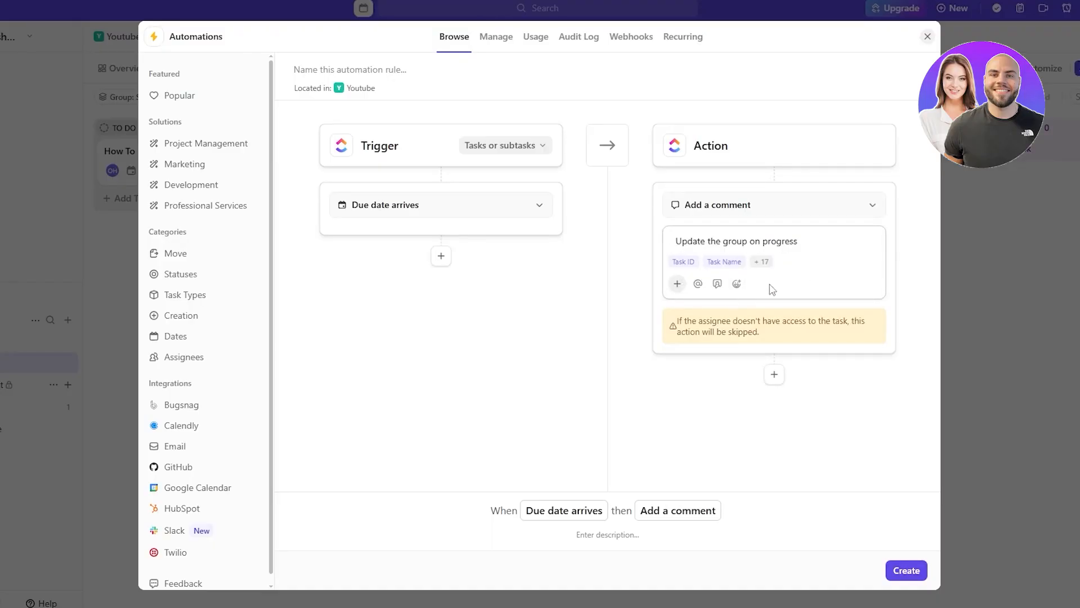
Step: Add a second action, "Change priority" with the Urgent level, and create the automation
{"action": "left_click", "coordinate": [772, 375]}
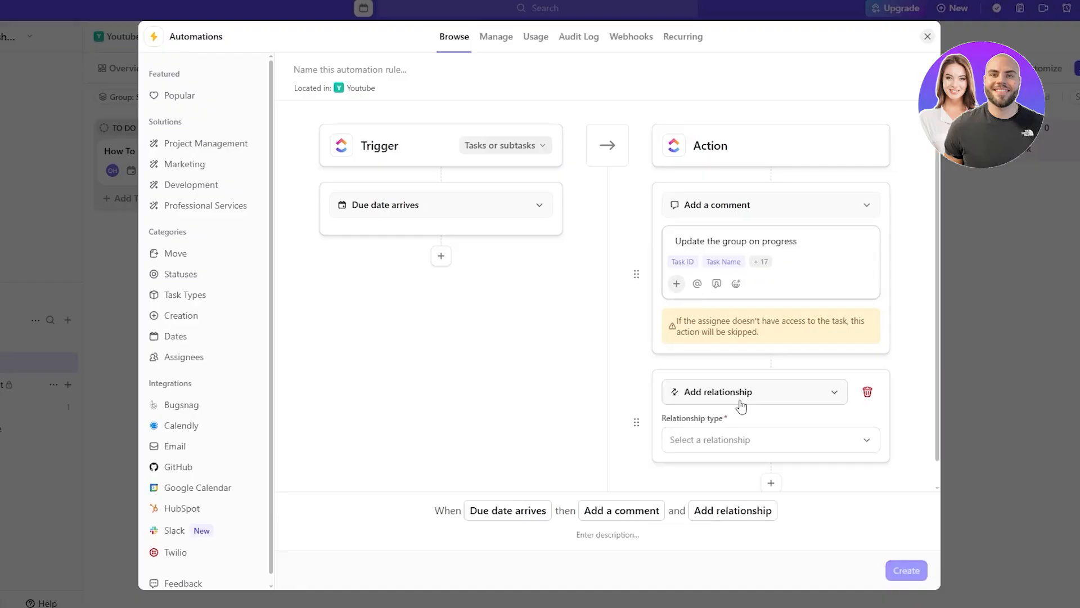
{"action": "left_click", "coordinate": [822, 401]}
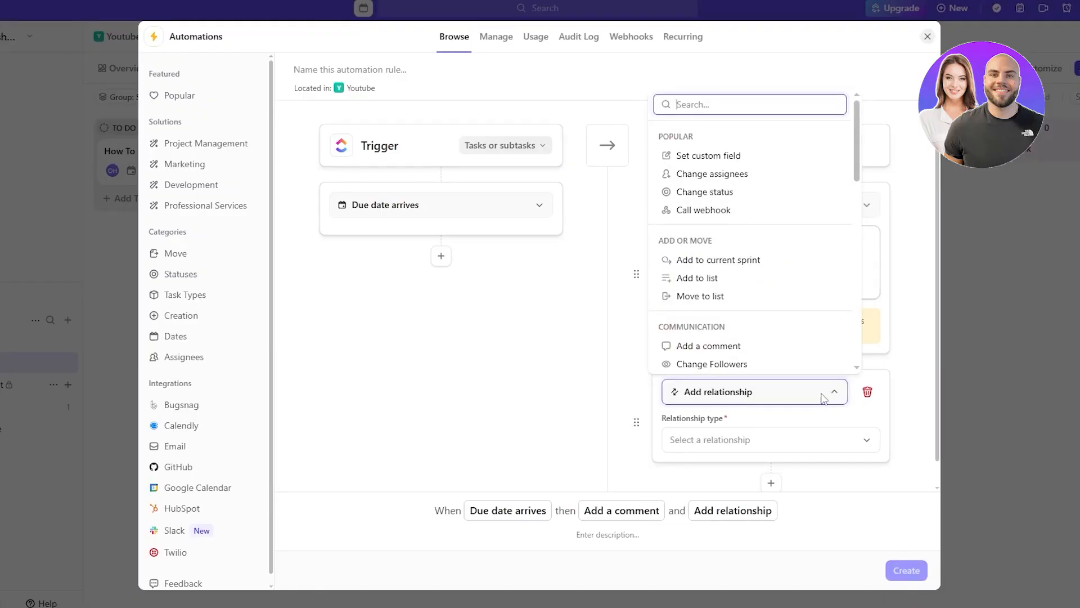
{"action": "scroll", "coordinate": [772, 362], "scroll_direction": "down", "scroll_amount": 6}
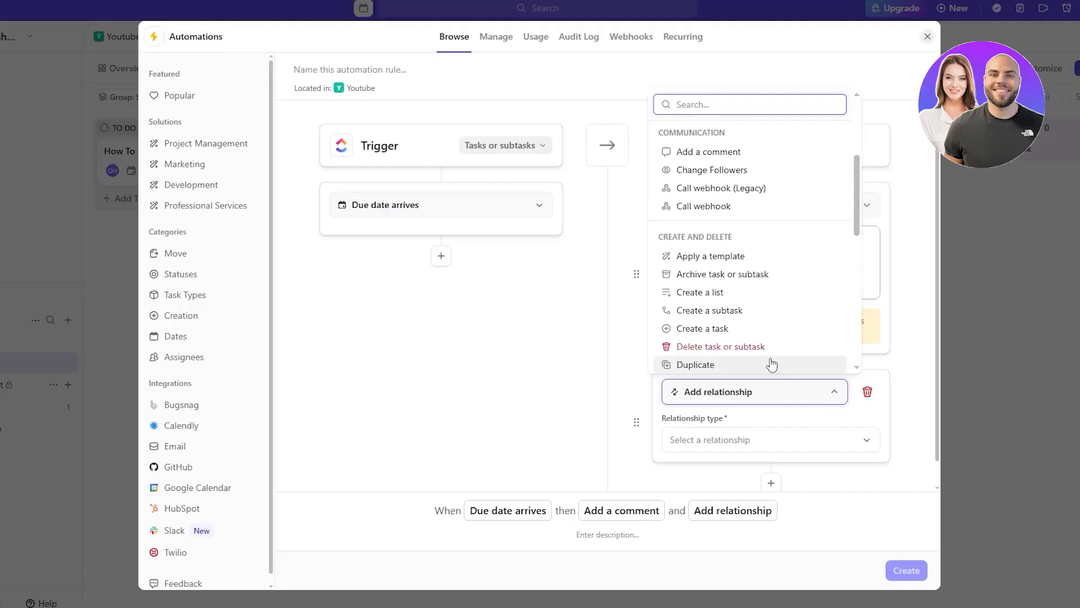
{"action": "scroll", "coordinate": [759, 281], "scroll_direction": "down", "scroll_amount": 1}
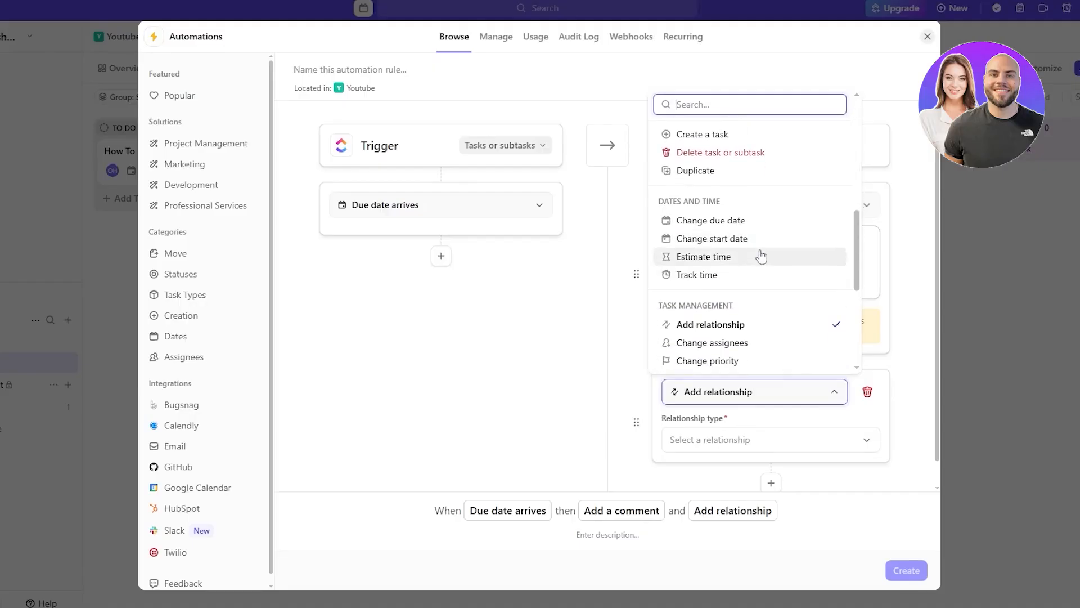
{"action": "scroll", "coordinate": [751, 252], "scroll_direction": "down", "scroll_amount": 2}
{"action": "left_click", "coordinate": [751, 249]}
{"action": "left_click", "coordinate": [774, 441]}
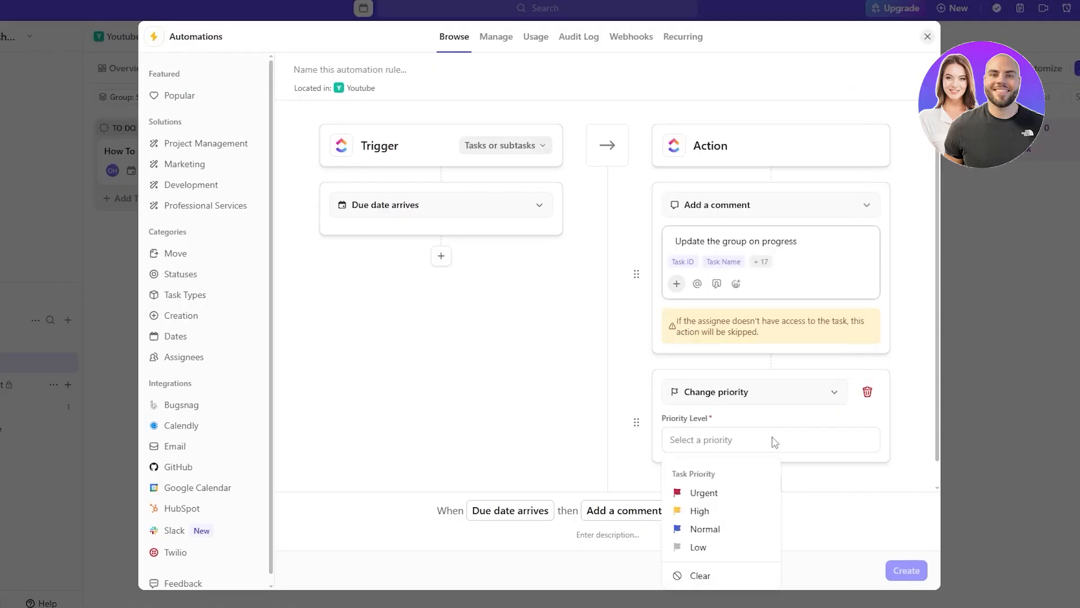
{"action": "left_click", "coordinate": [701, 494]}
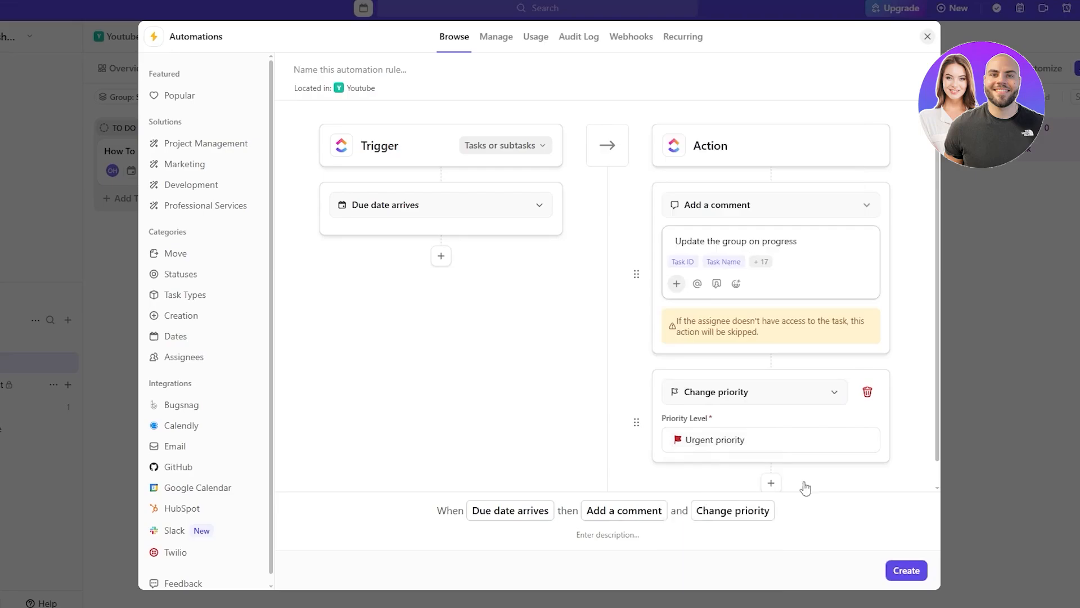
{"action": "left_click", "coordinate": [903, 572]}
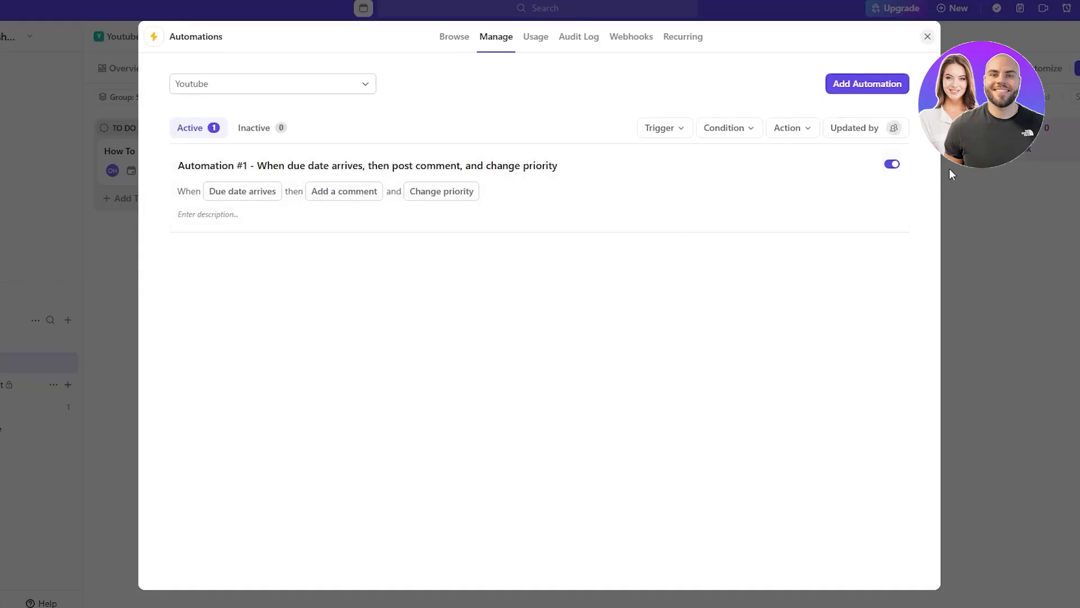
{"action": "left_click", "coordinate": [928, 40]}
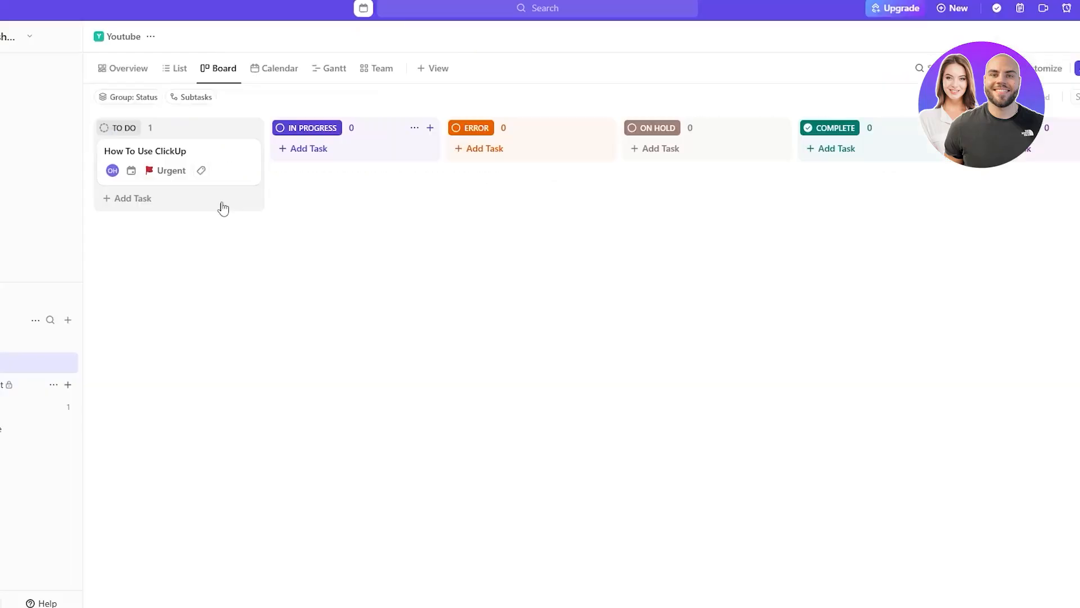
Step: Set the "How To Use ClickUp" task's start date to January 17, 2026 and its due date to January 18, 2026
{"action": "left_click", "coordinate": [224, 174]}
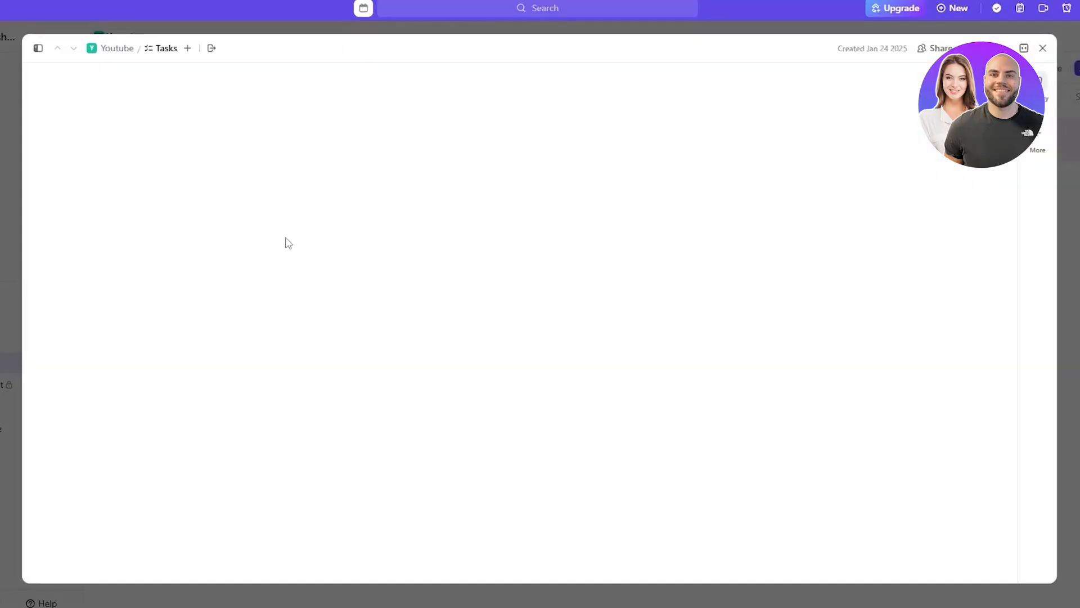
{"action": "left_click", "coordinate": [218, 186]}
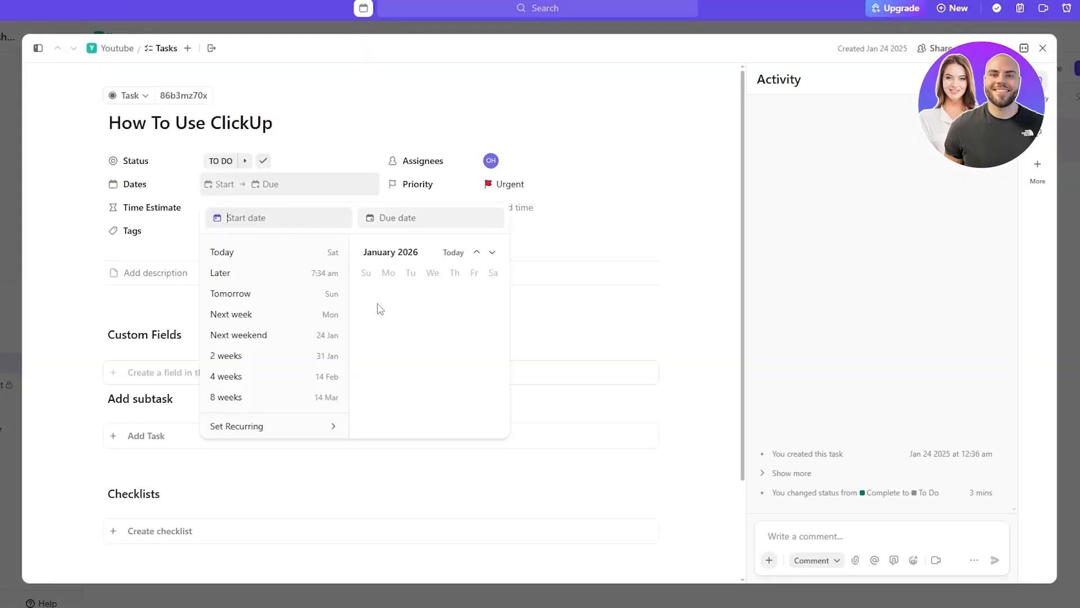
{"action": "left_click", "coordinate": [494, 336]}
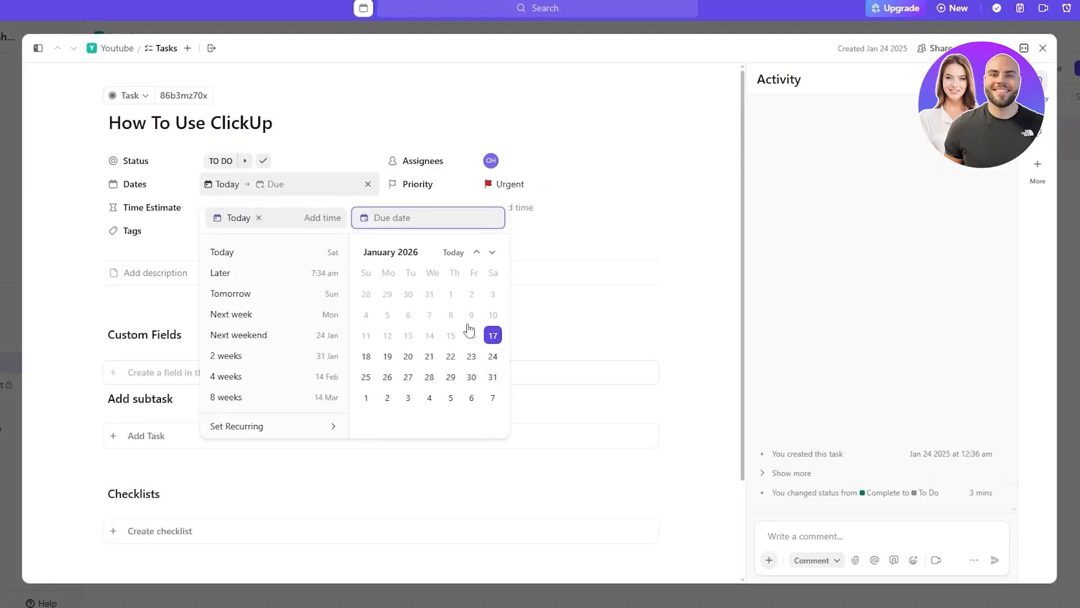
{"action": "left_click", "coordinate": [366, 357]}
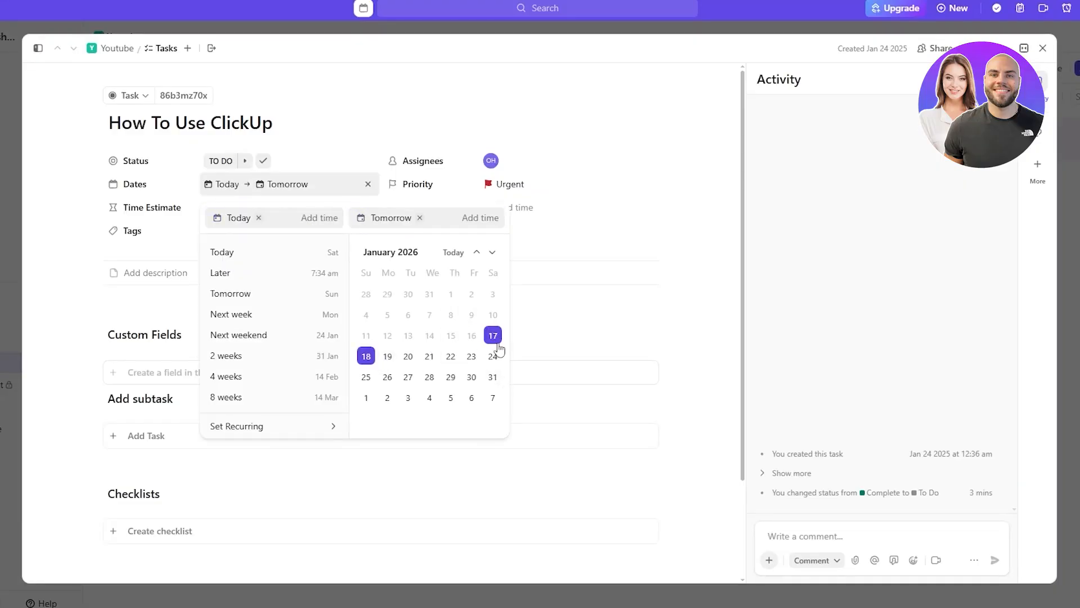
Step: Set the "How To Use ClickUp" task's dates to January 17, 2026, starting at 12:00 am and due at 6:00 am
{"action": "left_click", "coordinate": [493, 335]}
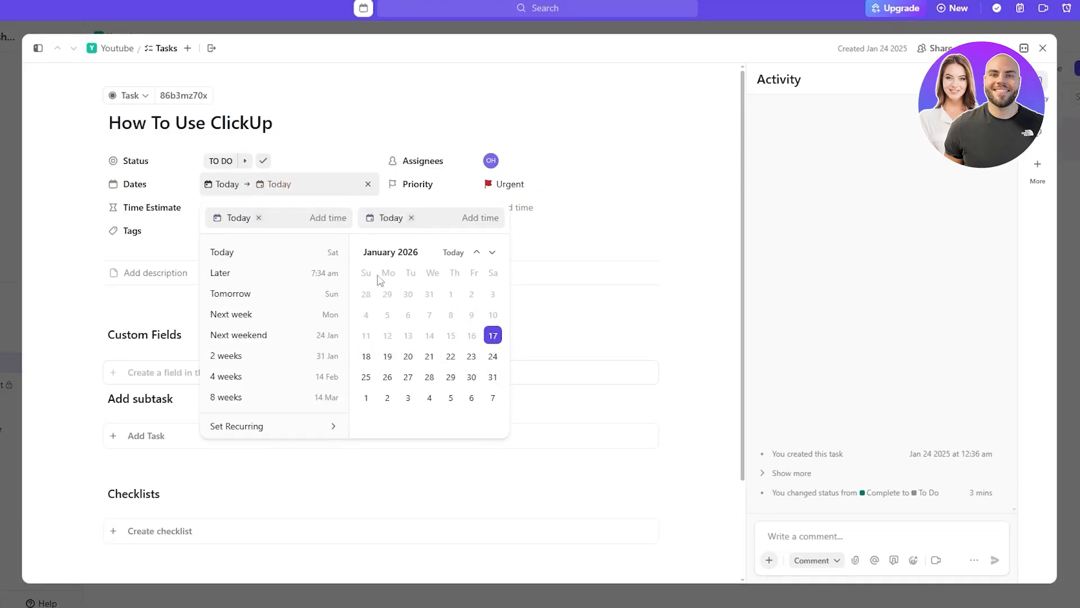
{"action": "left_click", "coordinate": [332, 223]}
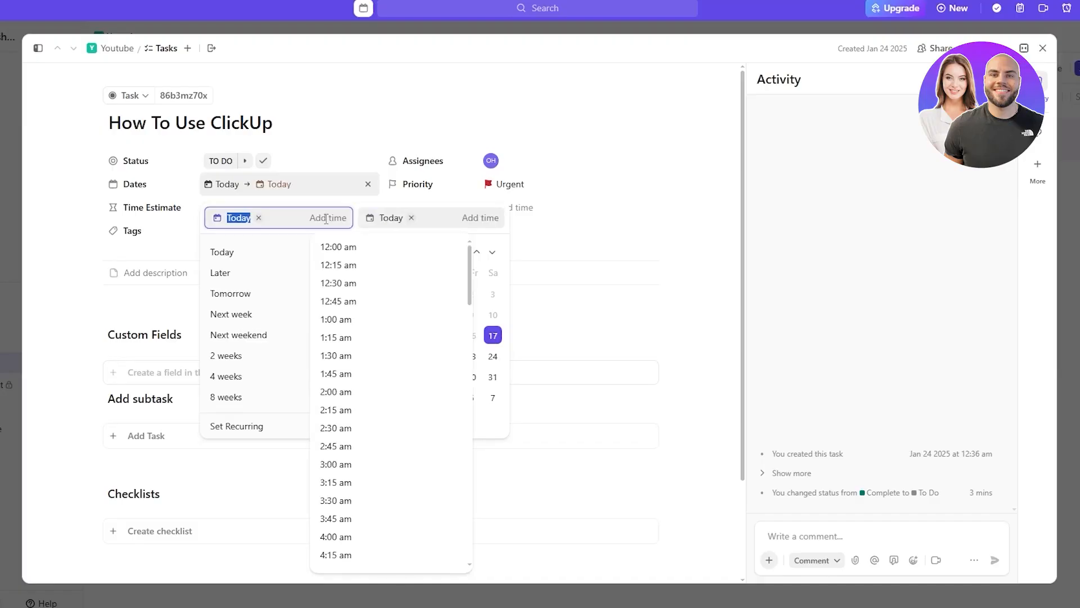
{"action": "left_click", "coordinate": [360, 247]}
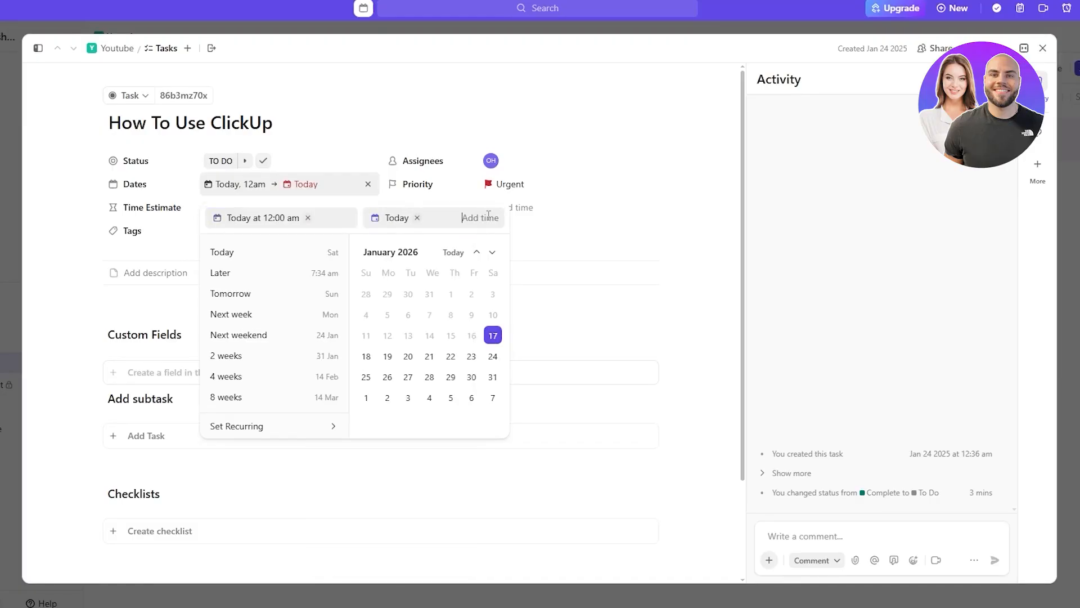
{"action": "left_click", "coordinate": [488, 217]}
{"action": "left_click", "coordinate": [488, 266]}
{"action": "left_click", "coordinate": [539, 212]}
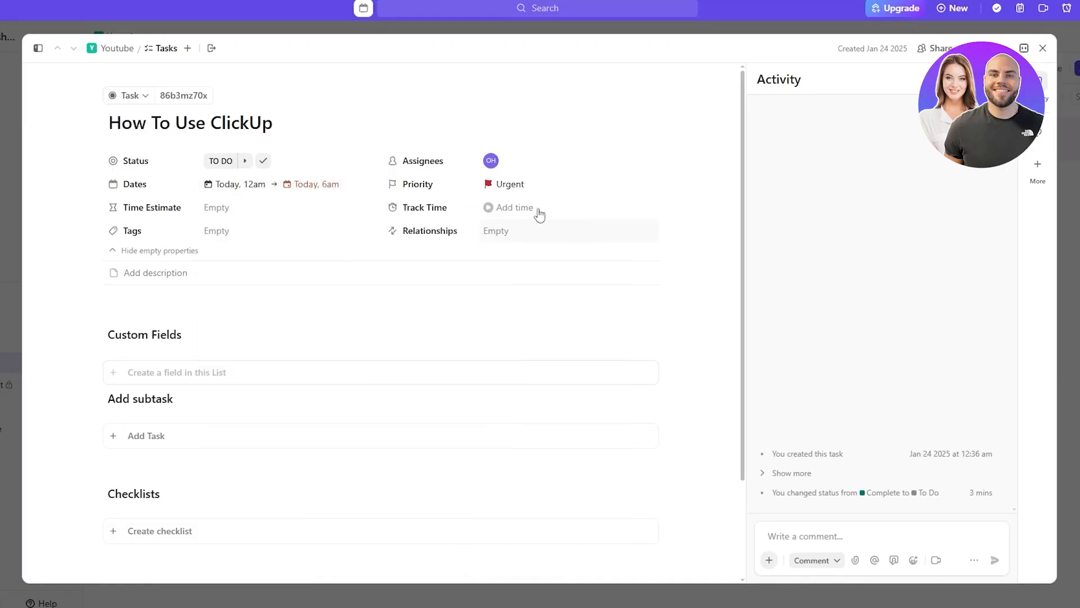
Step: Set the task's priority to Normal and dismiss the automation on and off notifications on the board
{"action": "left_click", "coordinate": [509, 186]}
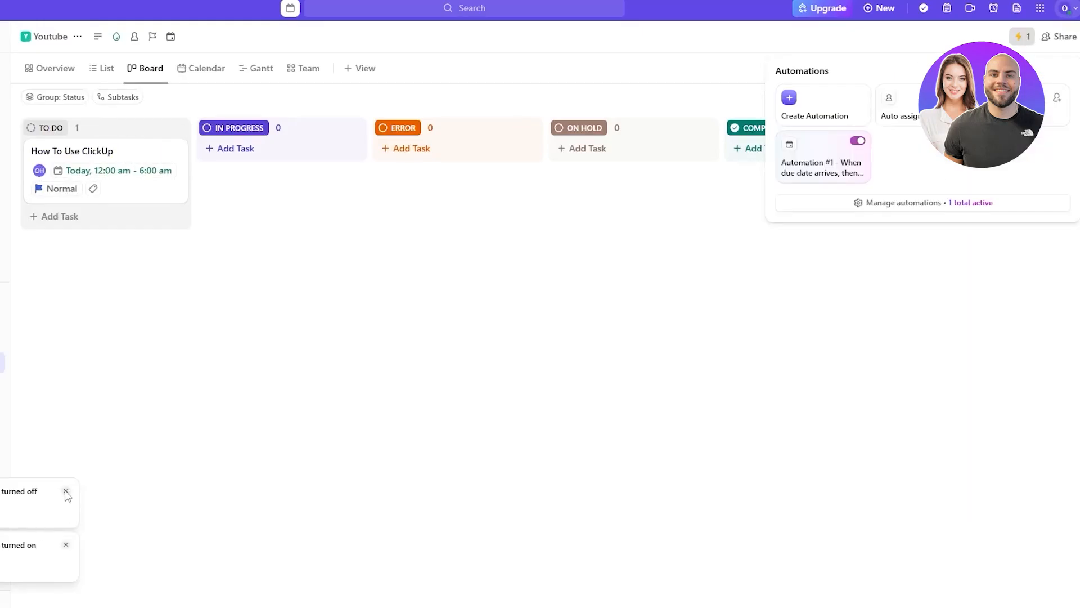
{"action": "left_click", "coordinate": [67, 493]}
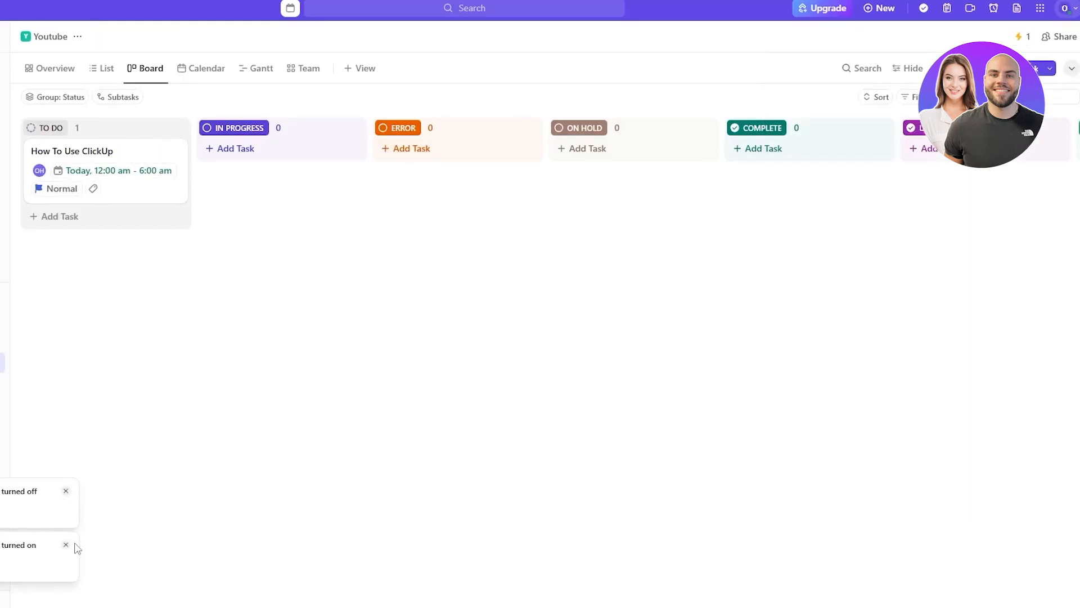
{"action": "left_click", "coordinate": [66, 545]}
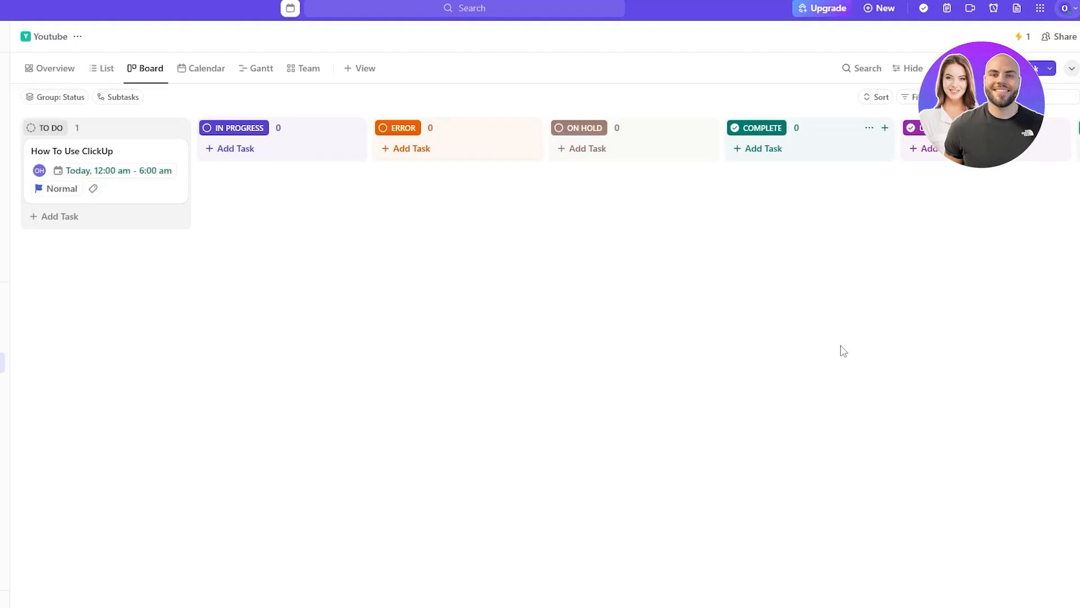
Step: Set the due time of the "How To Use ClickUp" card to 5:45 am, keeping January 17 as the due date
{"action": "left_click", "coordinate": [149, 169]}
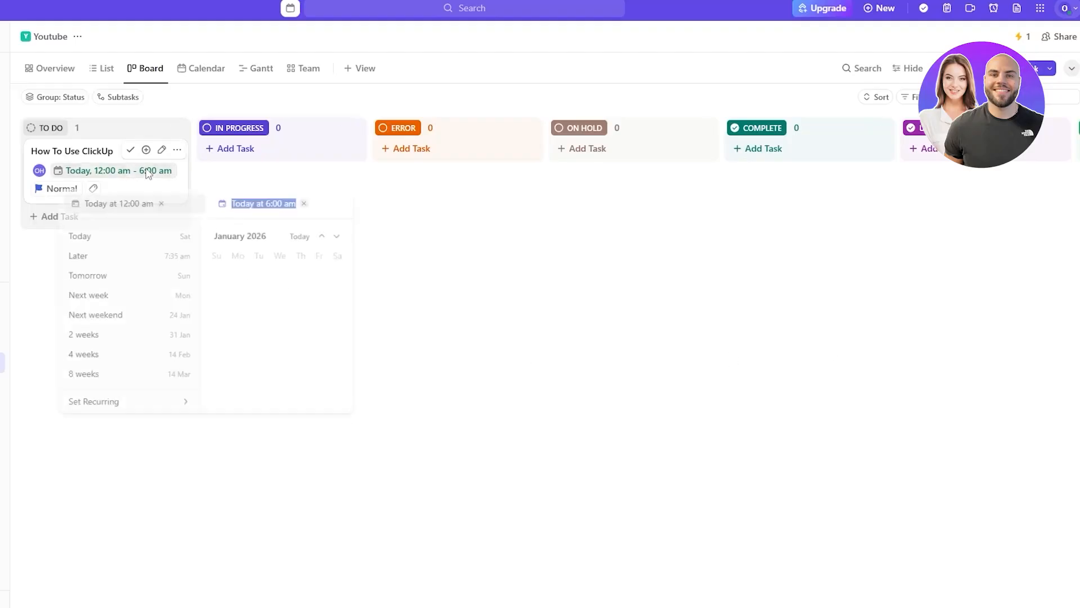
{"action": "left_click", "coordinate": [345, 317]}
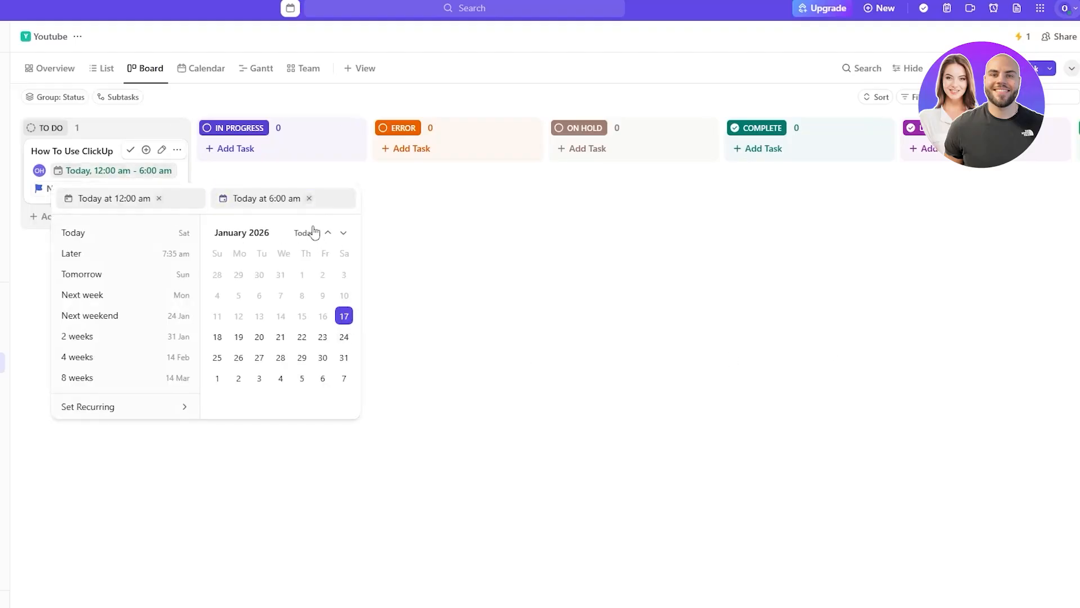
{"action": "left_click", "coordinate": [288, 197]}
{"action": "left_click", "coordinate": [349, 325]}
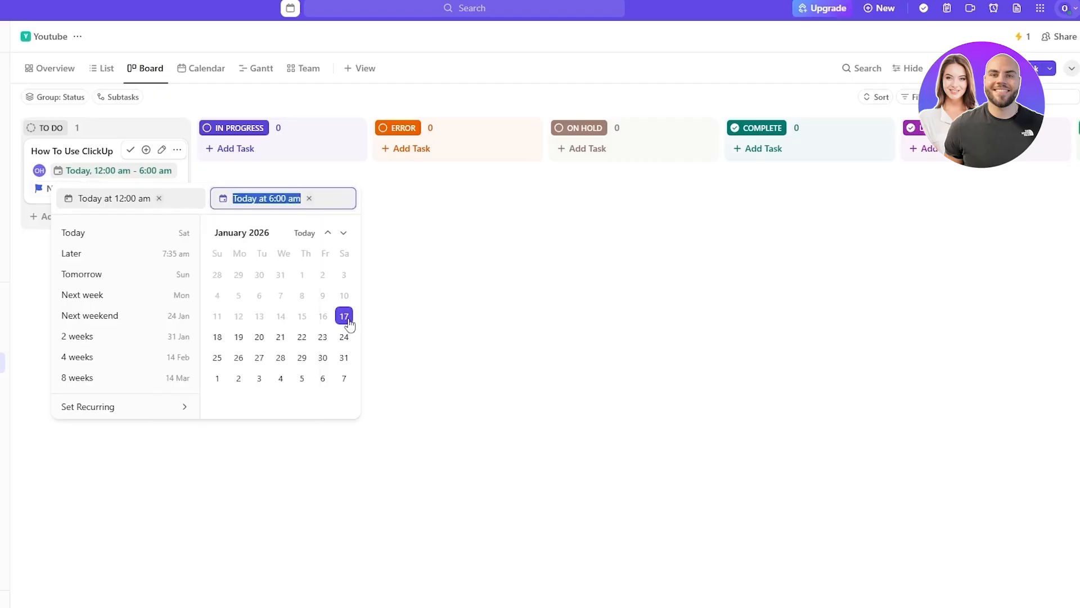
{"action": "left_click", "coordinate": [279, 198]}
{"action": "left_click", "coordinate": [284, 198]}
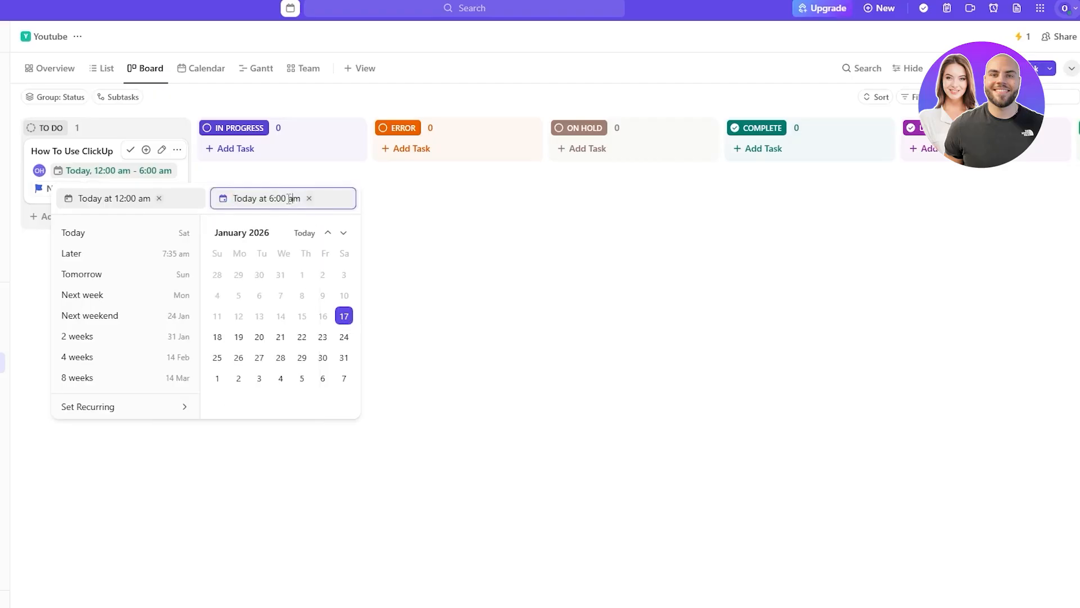
{"action": "scroll", "coordinate": [229, 394], "scroll_direction": "down", "scroll_amount": 3}
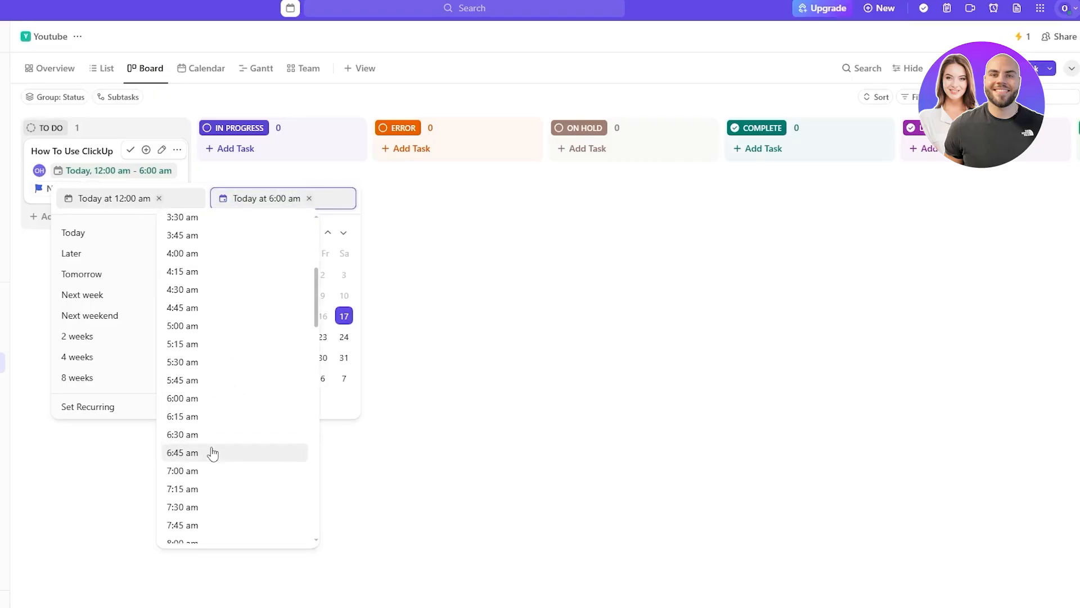
{"action": "left_click", "coordinate": [208, 381]}
{"action": "left_click", "coordinate": [405, 319]}
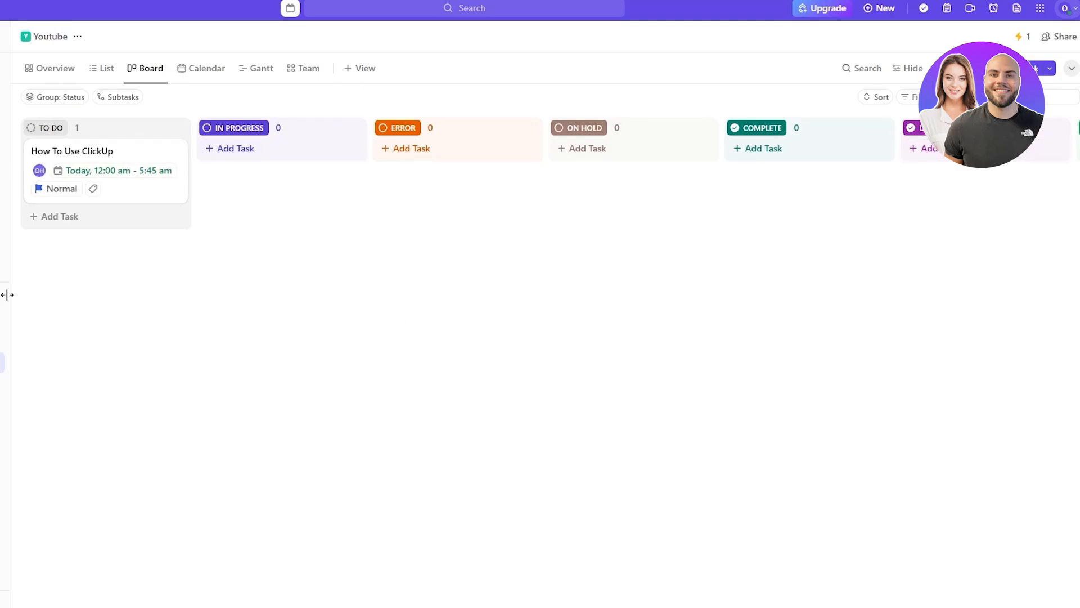
Step: Open the workspace's upgrade page and look over the Unlimited, Business and Business Plus plans
{"action": "left_click", "coordinate": [217, 78]}
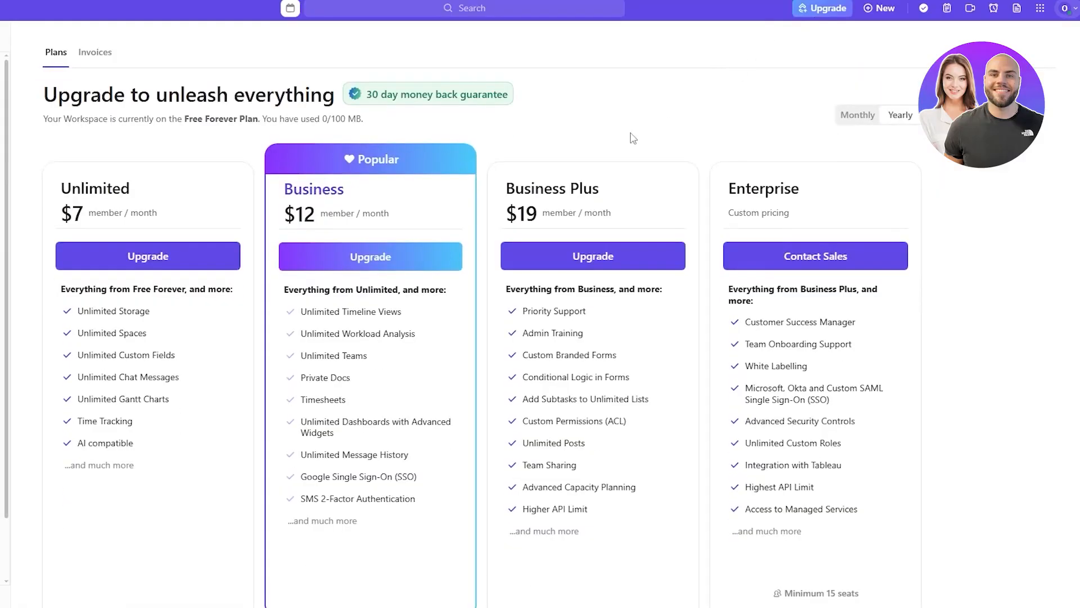
{"action": "scroll", "coordinate": [600, 149], "scroll_direction": "down", "scroll_amount": 2}
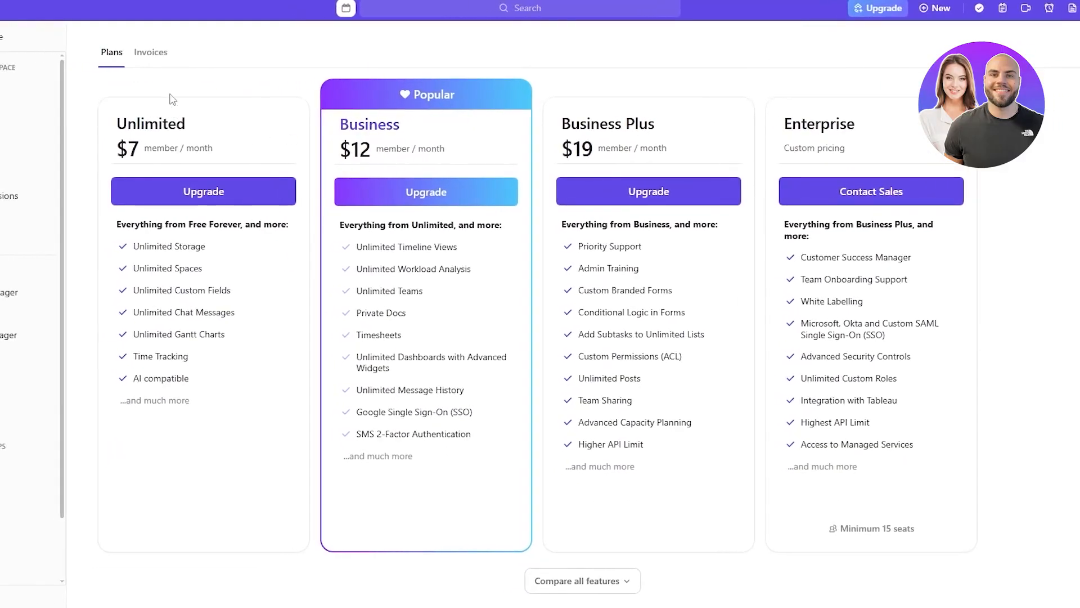
{"action": "left_click_drag", "start_coordinate": [135, 125], "coordinate": [200, 128]}
{"action": "left_click", "coordinate": [371, 136]}
{"action": "left_click_drag", "start_coordinate": [371, 136], "coordinate": [386, 129]}
{"action": "left_click_drag", "start_coordinate": [591, 129], "coordinate": [716, 126]}
{"action": "scroll", "coordinate": [248, 120], "scroll_direction": "down", "scroll_amount": 1}
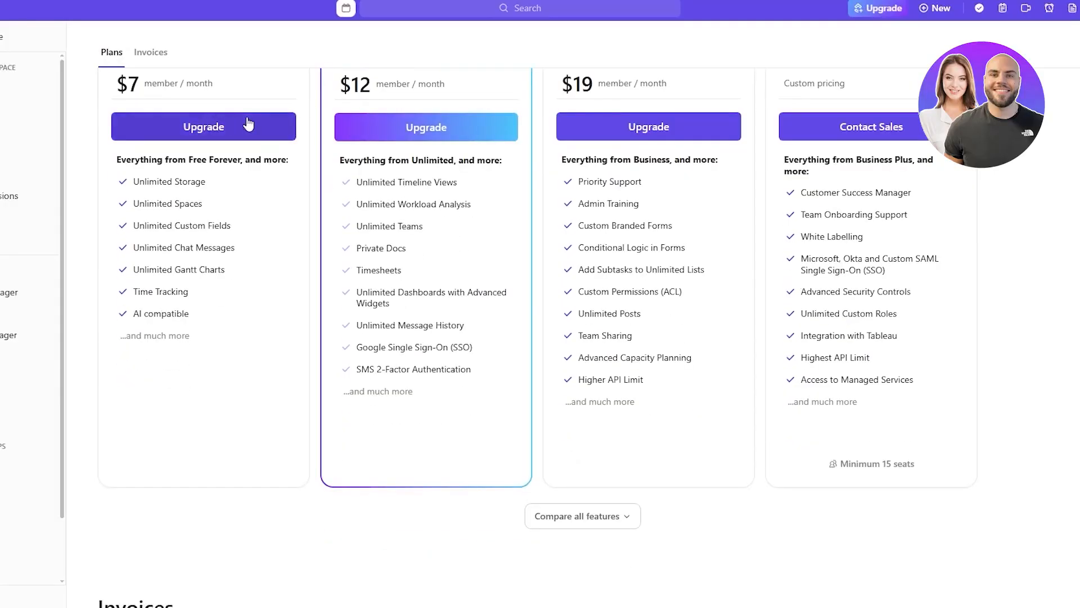
{"action": "scroll", "coordinate": [164, 138], "scroll_direction": "up", "scroll_amount": 1}
Step: Compare the per-member monthly prices of the paid plans and review the features each one includes
{"action": "left_click_drag", "start_coordinate": [116, 140], "coordinate": [139, 156]}
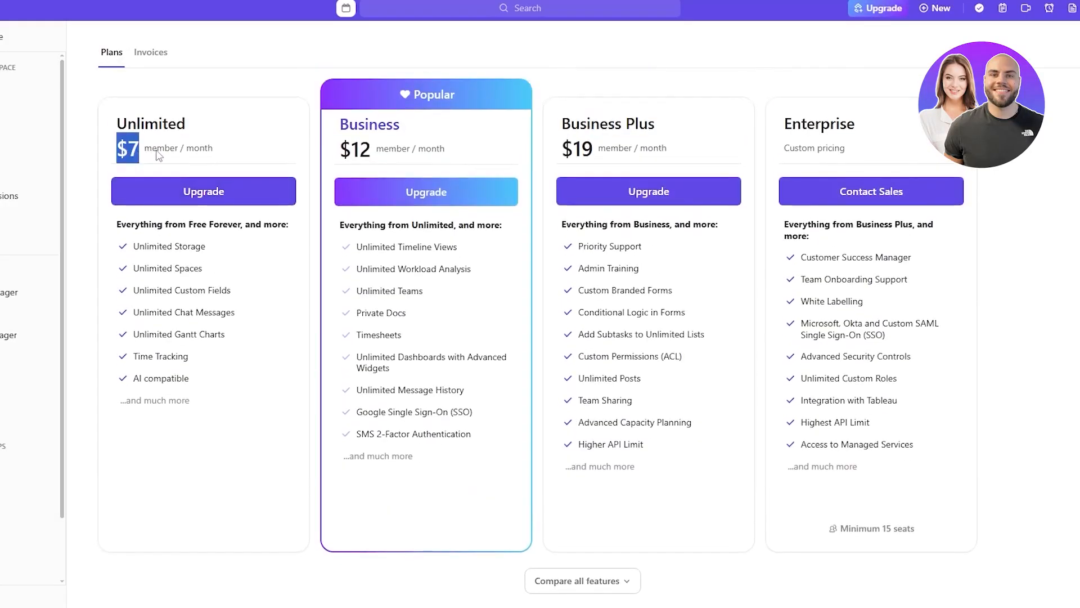
{"action": "left_click_drag", "start_coordinate": [358, 163], "coordinate": [377, 152]}
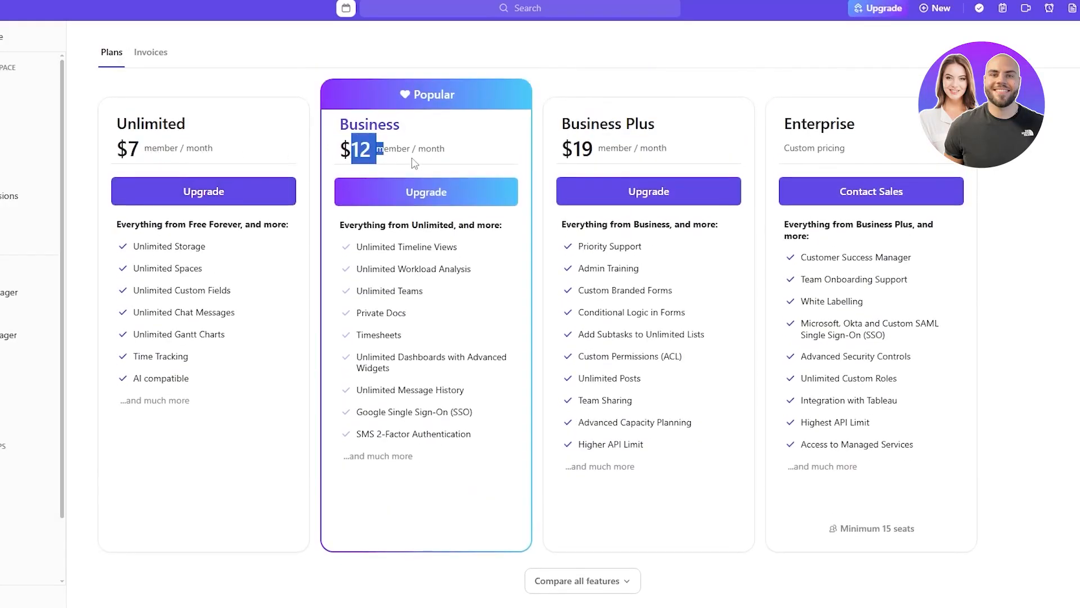
{"action": "left_click_drag", "start_coordinate": [579, 145], "coordinate": [611, 151]}
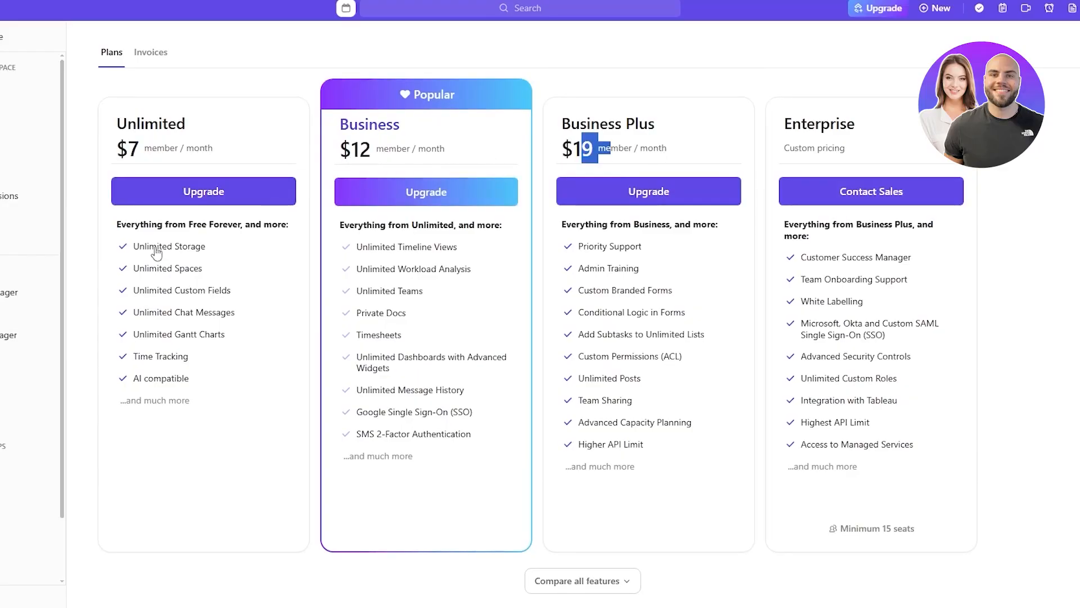
{"action": "left_click_drag", "start_coordinate": [136, 251], "coordinate": [204, 251]}
{"action": "scroll", "coordinate": [383, 255], "scroll_direction": "down", "scroll_amount": 9}
{"action": "scroll", "coordinate": [381, 257], "scroll_direction": "up", "scroll_amount": 9}
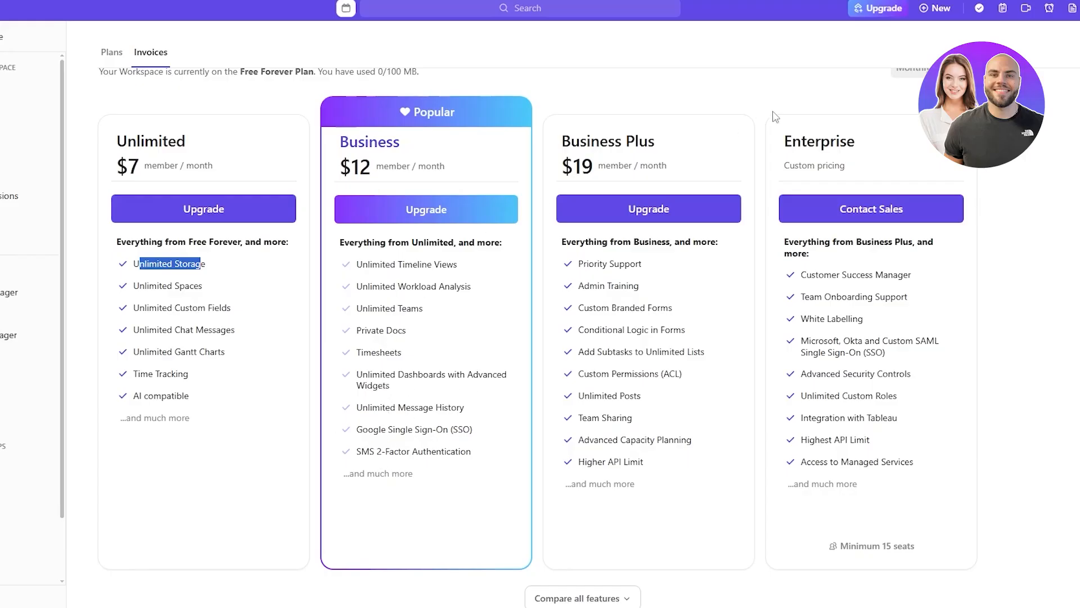
{"action": "scroll", "coordinate": [782, 113], "scroll_direction": "up", "scroll_amount": 1}
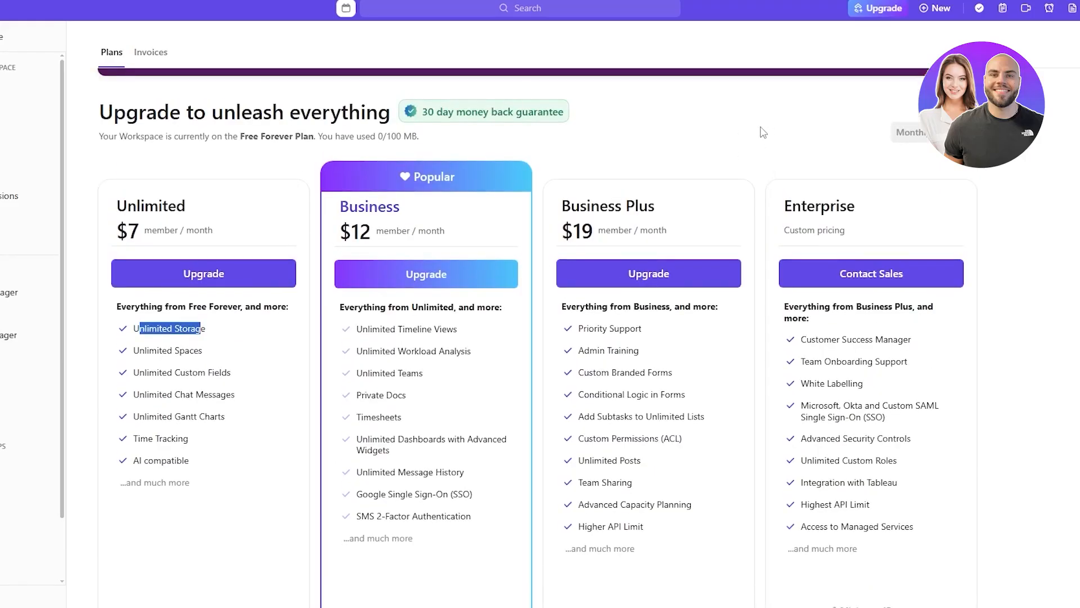